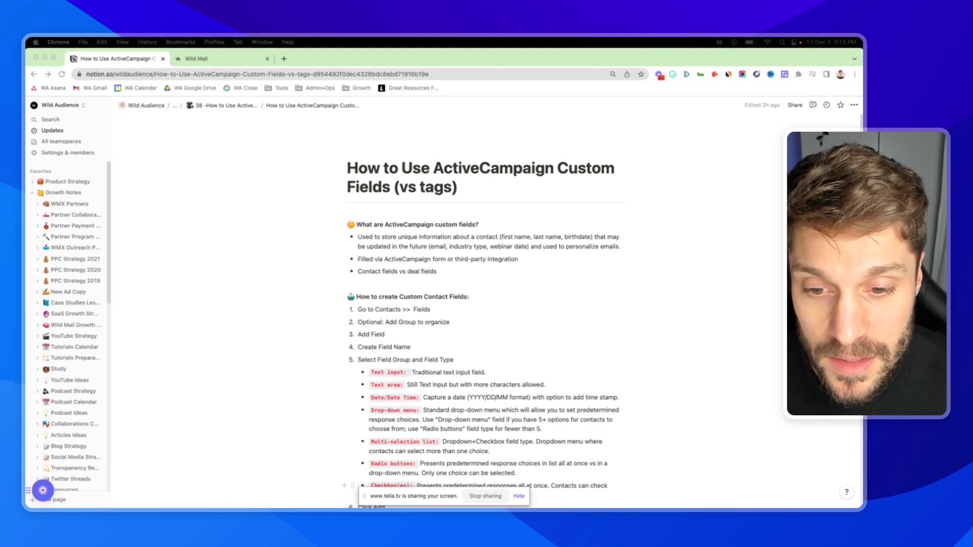
Step: Highlight 'Contact field' and step 1 'Go to Contacts' in the Notion guide, then return to ActiveCampaign
left_click(357, 259)
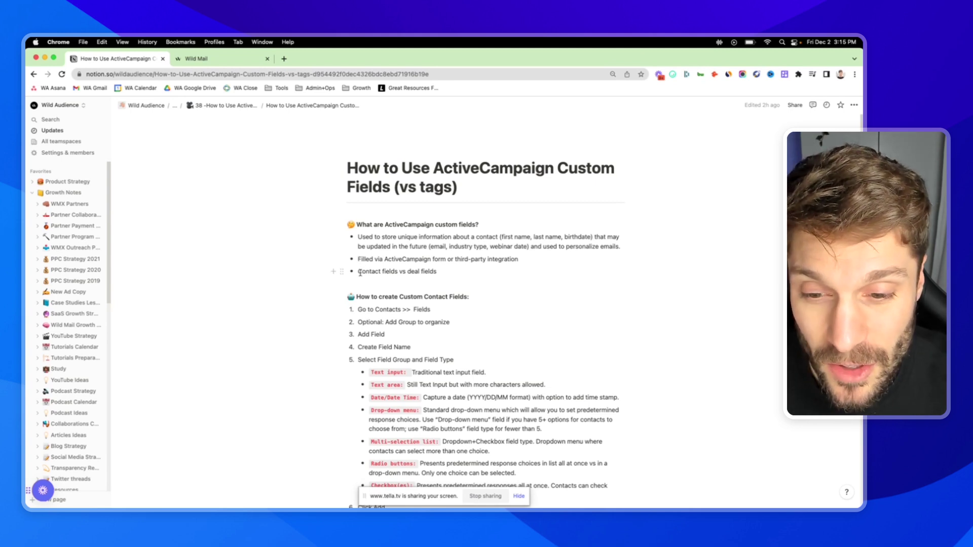
left_click_drag(358, 272, 396, 274)
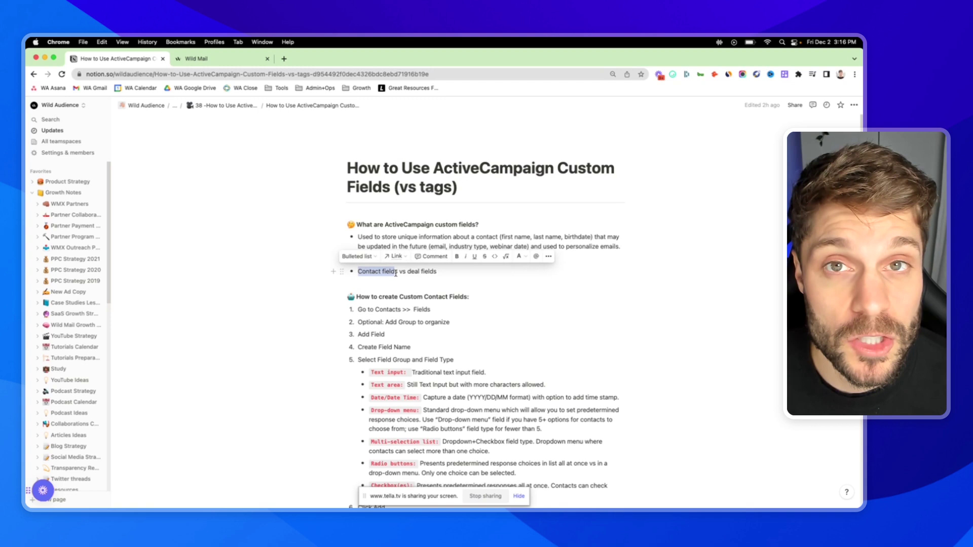
left_click(386, 334)
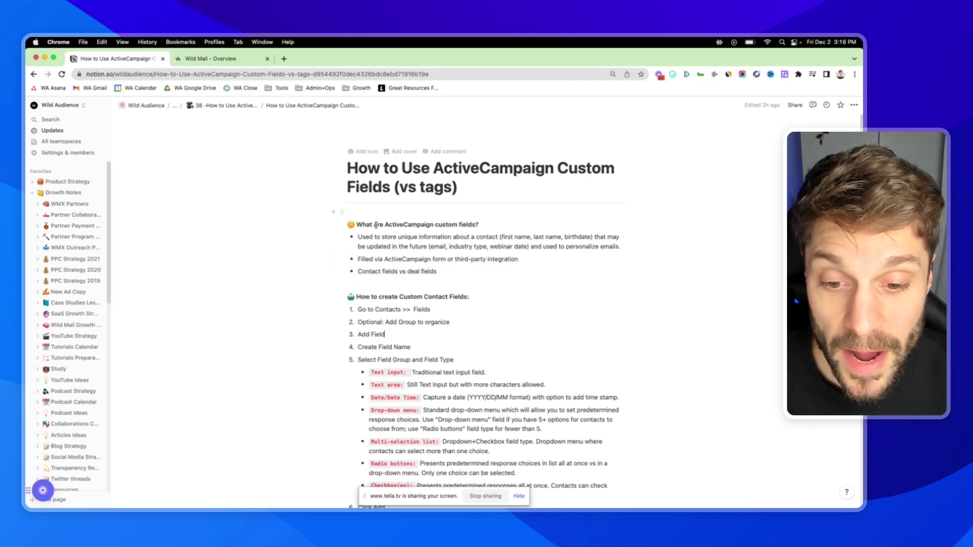
scroll(448, 239, "down", 3)
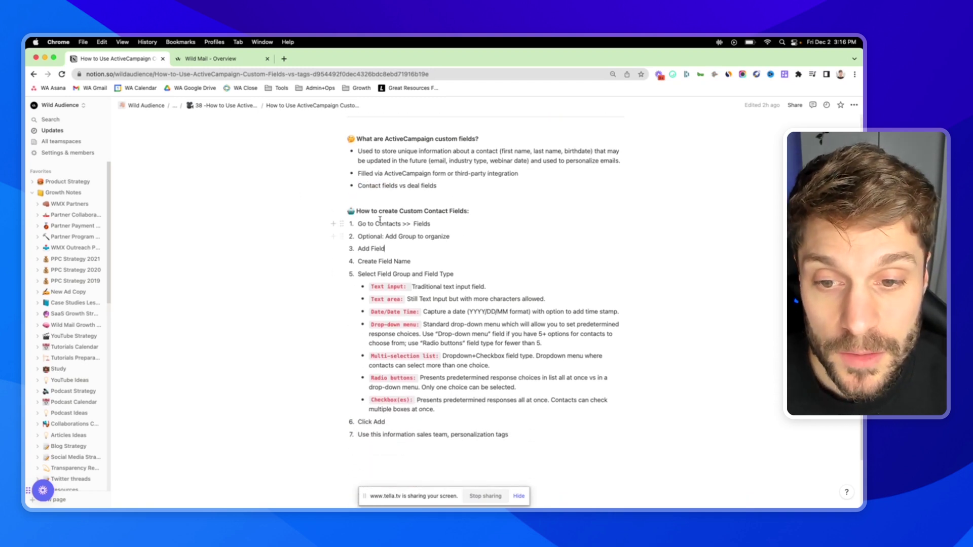
left_click_drag(358, 224, 430, 224)
left_click(213, 58)
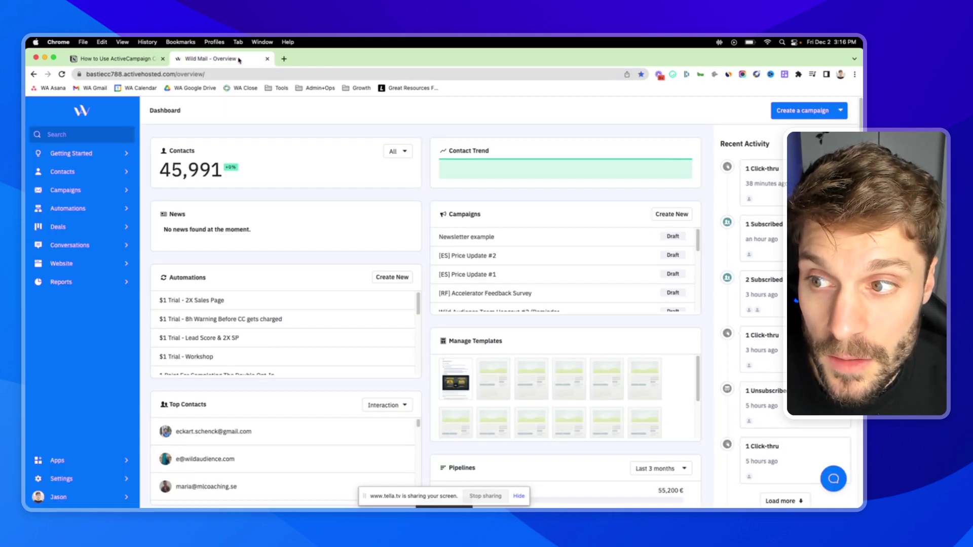
Step: Open Contacts > Fields and check the Notion guide's optional step about adding a group
left_click(90, 172)
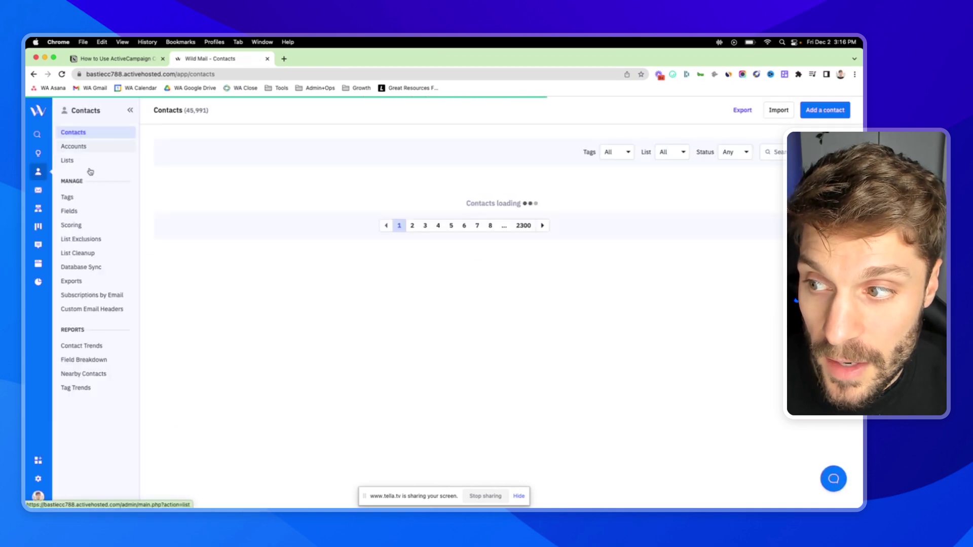
left_click(84, 212)
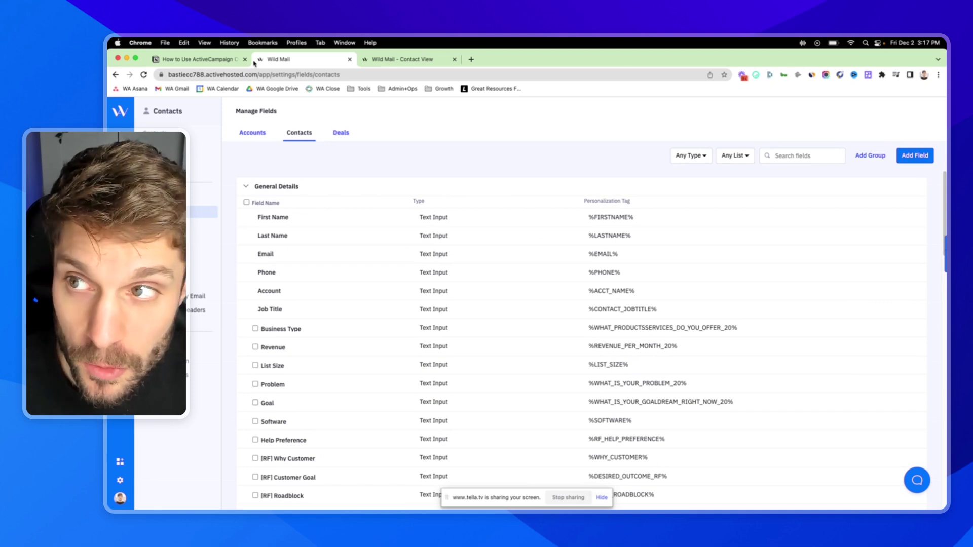
left_click(232, 62)
left_click_drag(540, 238, 440, 237)
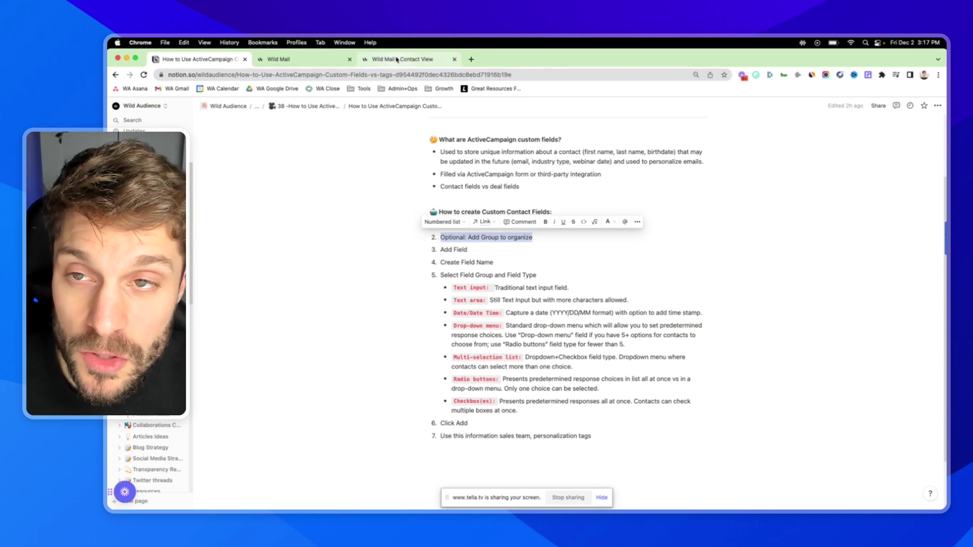
Step: On the contact profile, collapse the General Details field group
left_click(398, 59)
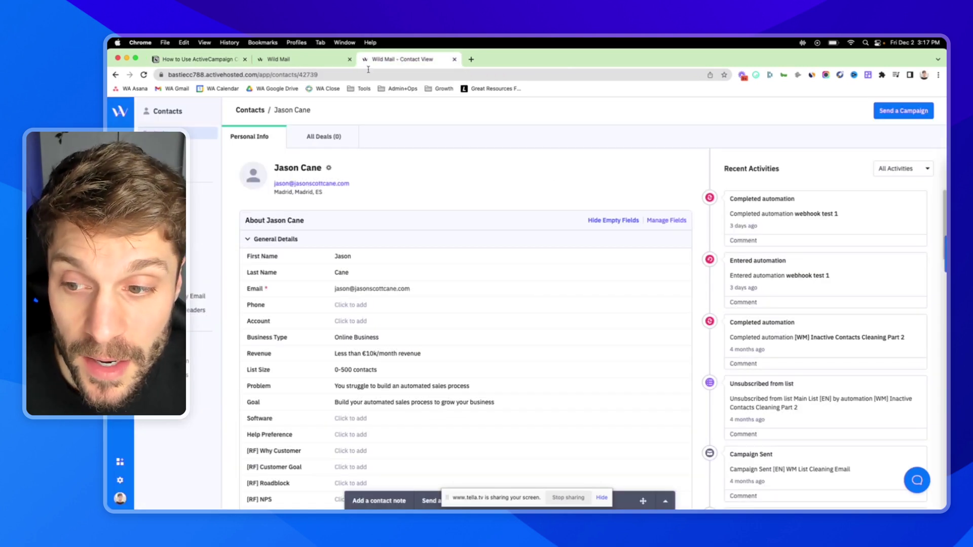
scroll(426, 236, "down", 3)
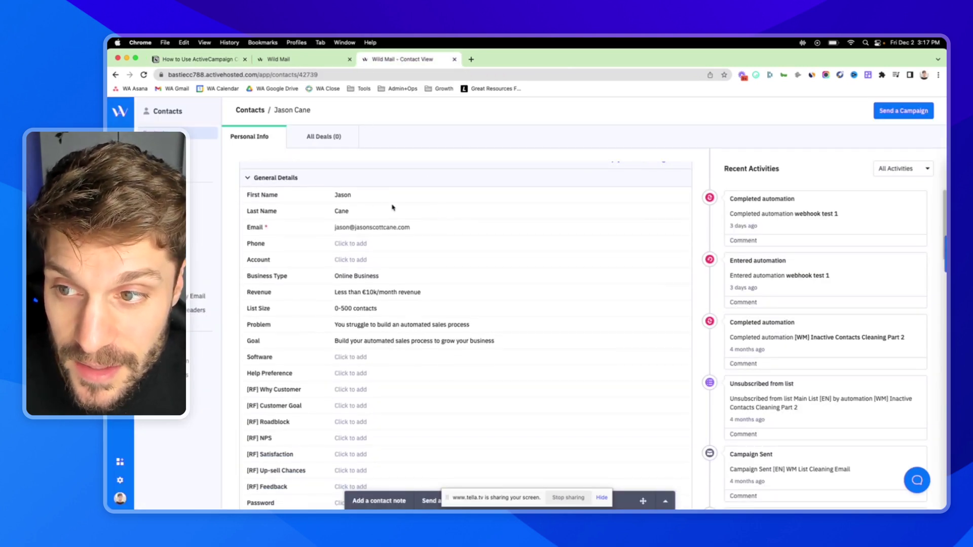
scroll(380, 228, "up", 5)
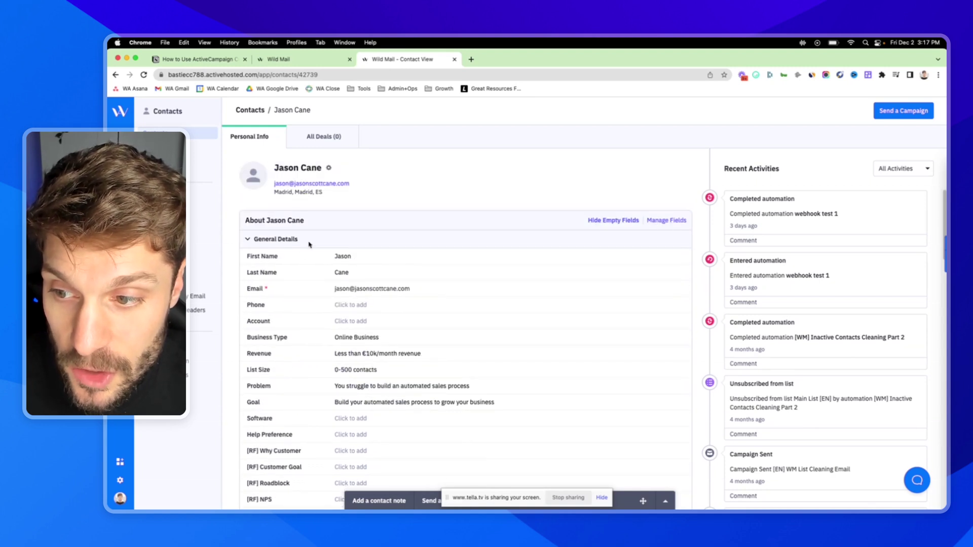
left_click_drag(310, 246, 260, 245)
left_click(248, 239)
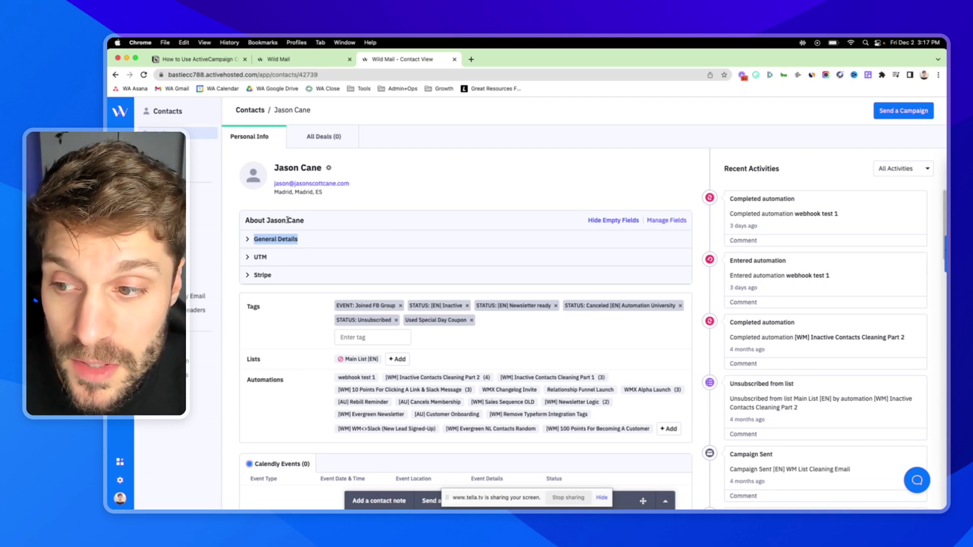
Step: Back on the contact fields list, start a new field group, then cancel it
left_click(282, 60)
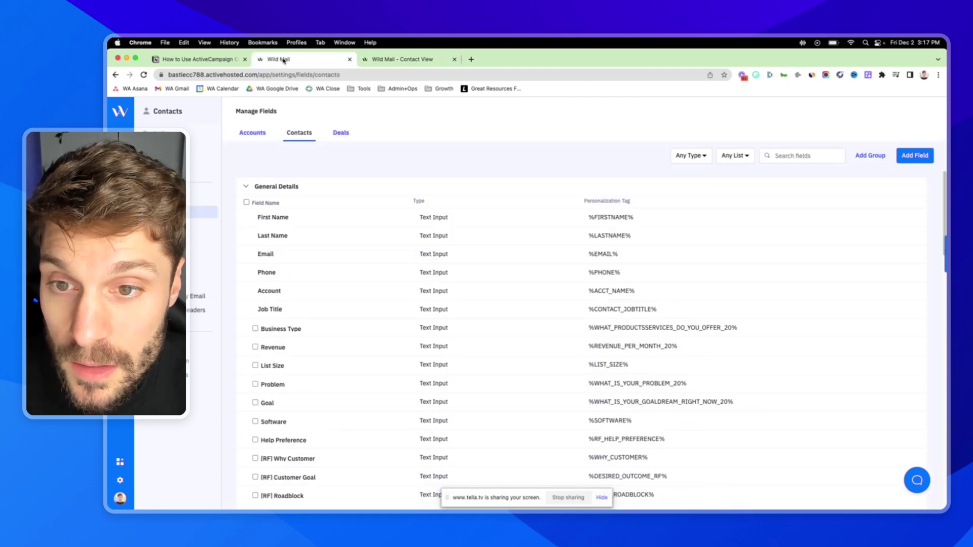
left_click(870, 157)
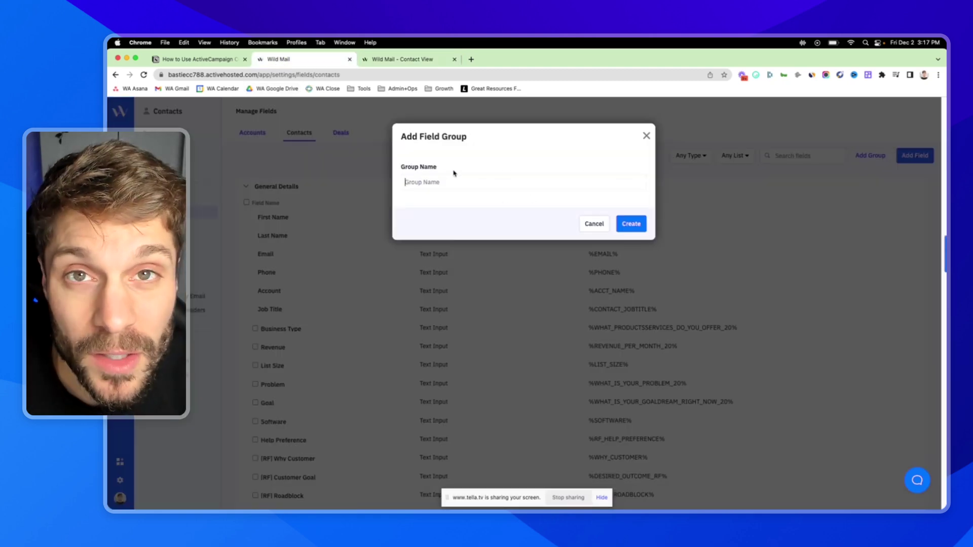
left_click(605, 223)
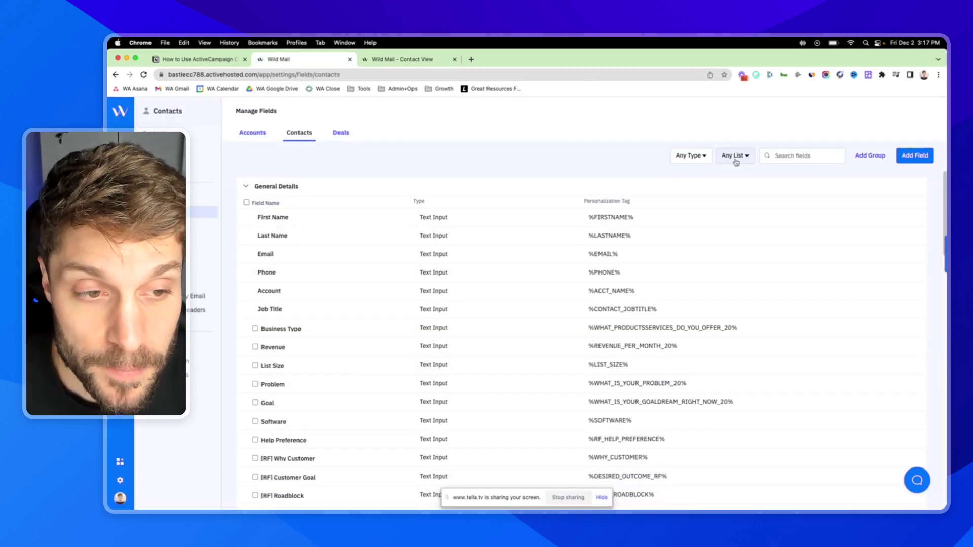
Step: Add a new field named 'Webinar Date', keeping it in the General Details group
left_click(915, 156)
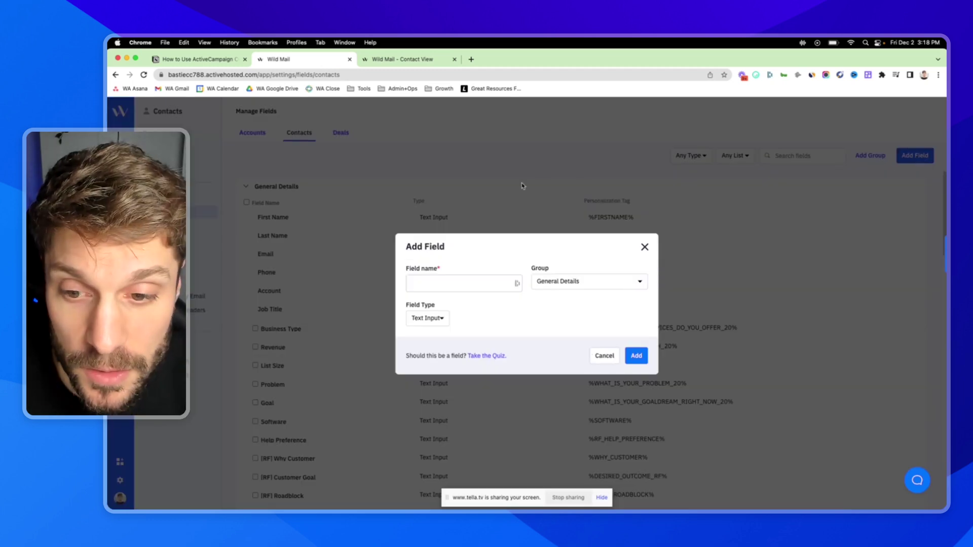
left_click(442, 283)
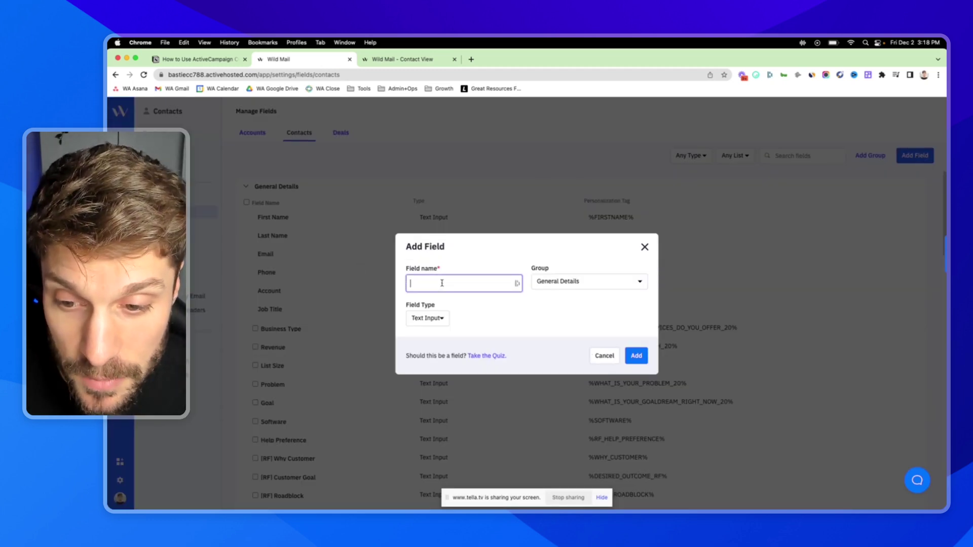
type("Webinar Date")
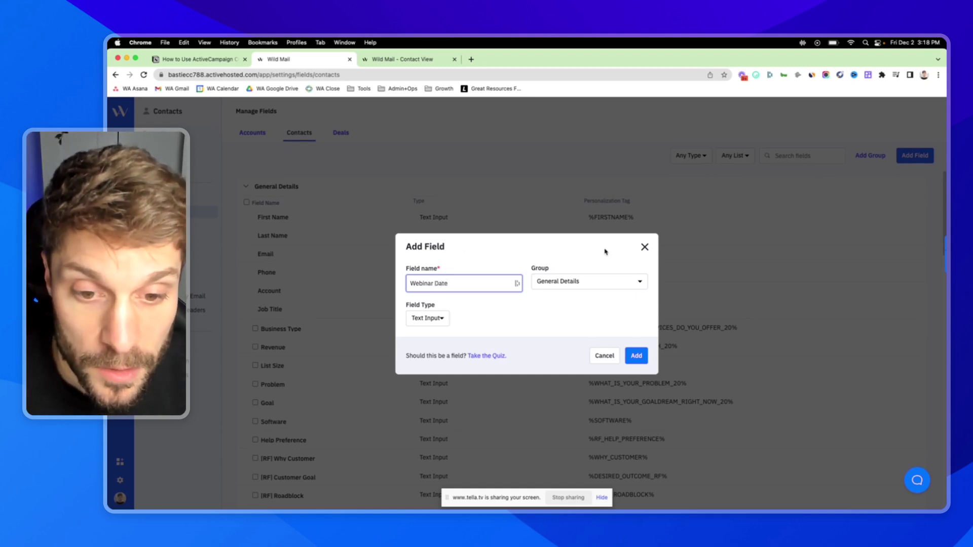
left_click(617, 282)
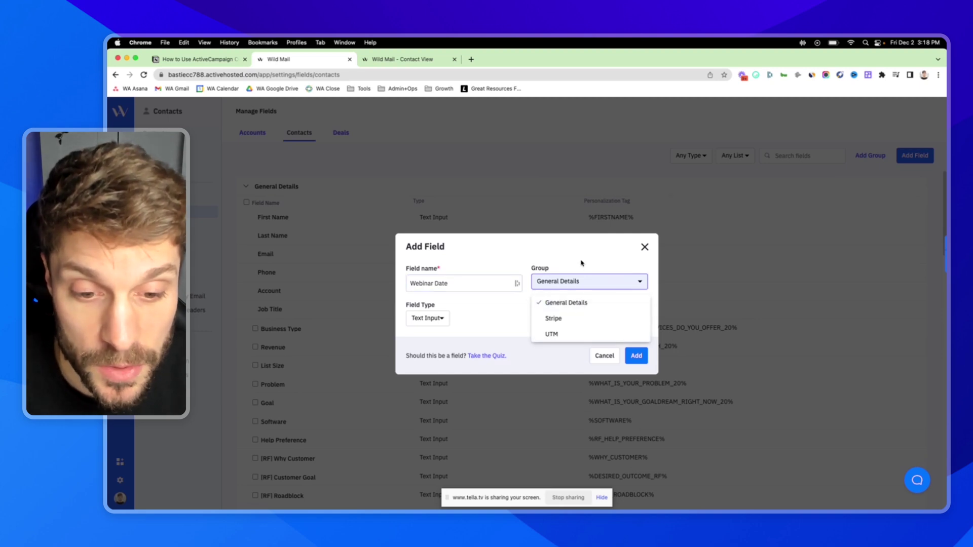
left_click(589, 304)
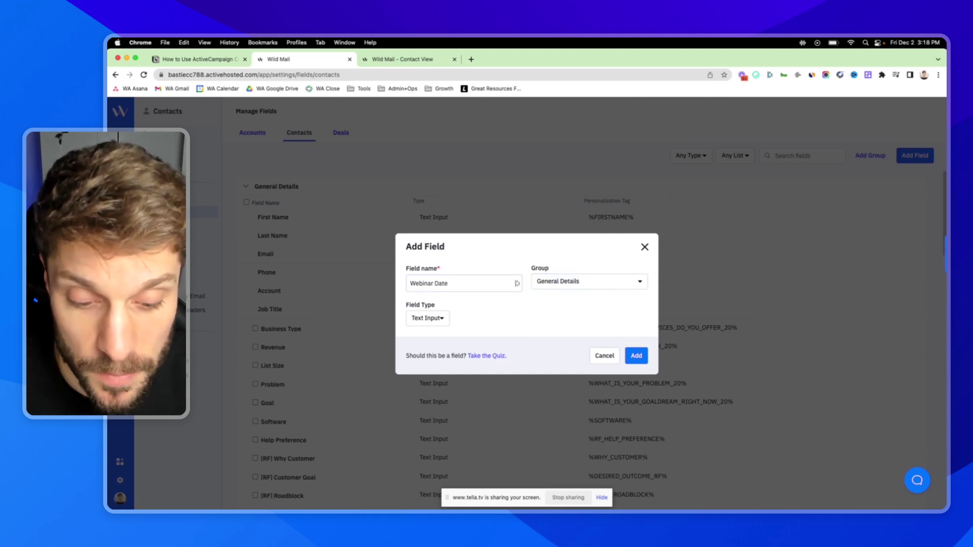
left_click(602, 498)
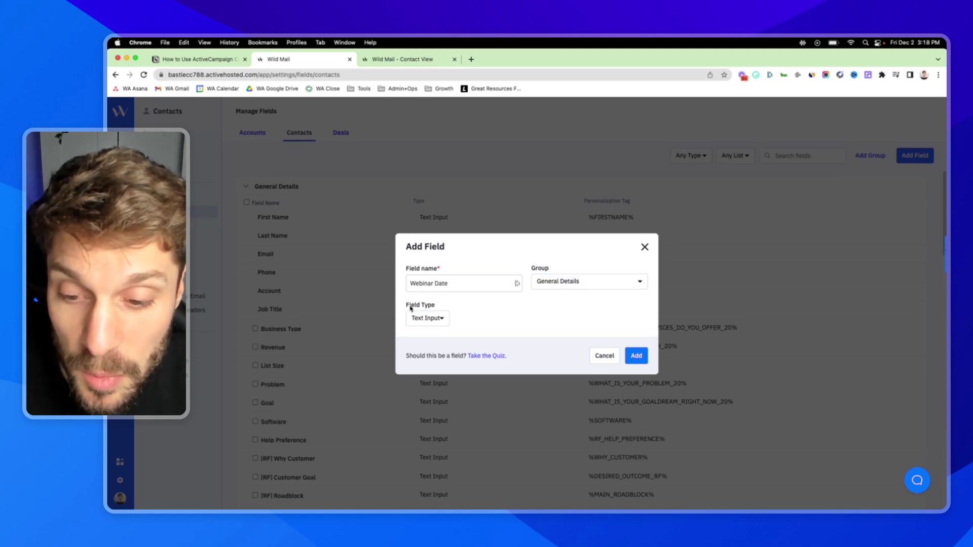
Step: Browse the field types and read the Text input description in the Notion guide
left_click(433, 323)
scroll(461, 355, "down", 2)
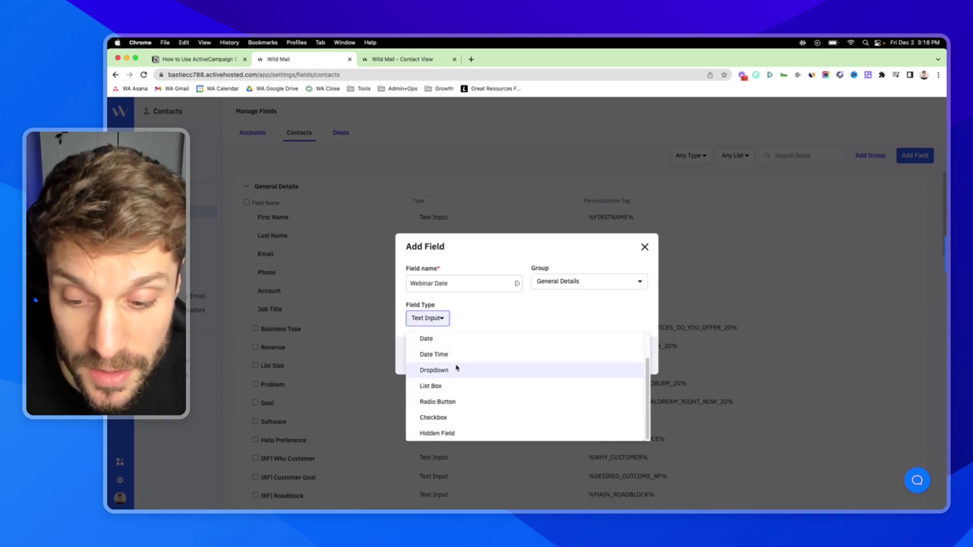
key("super+1")
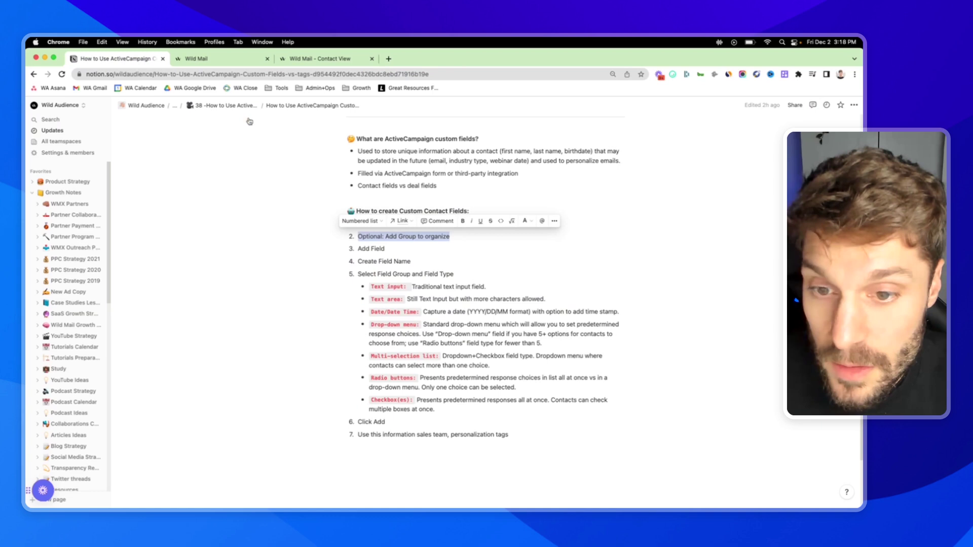
left_click_drag(502, 287, 369, 286)
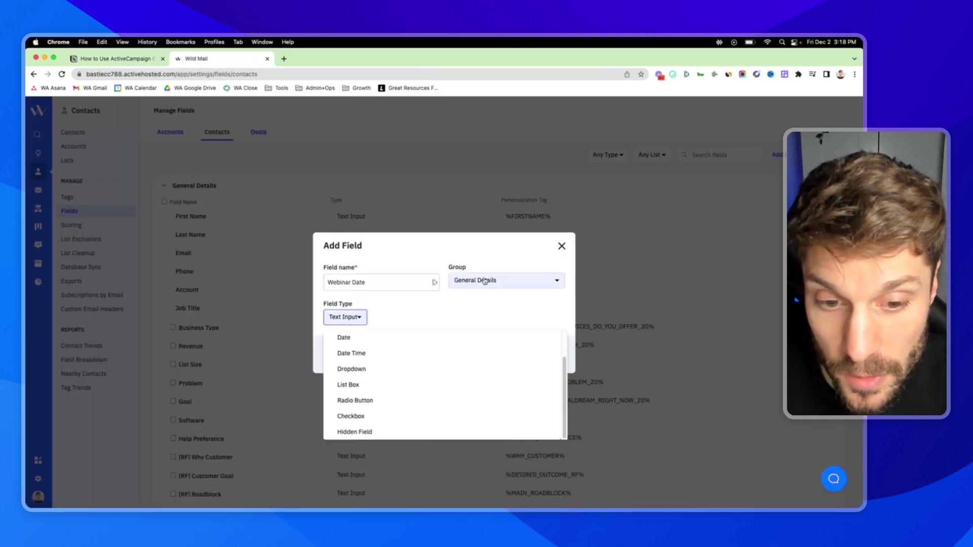
left_click(426, 253)
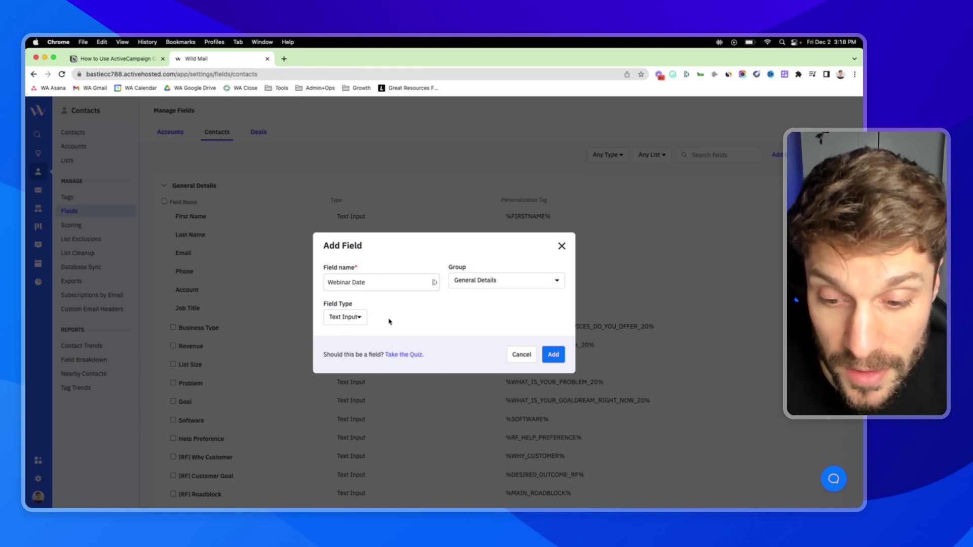
Step: Try Text Area as the field type, then settle on Date
left_click(352, 320)
scroll(356, 336, "up", 2)
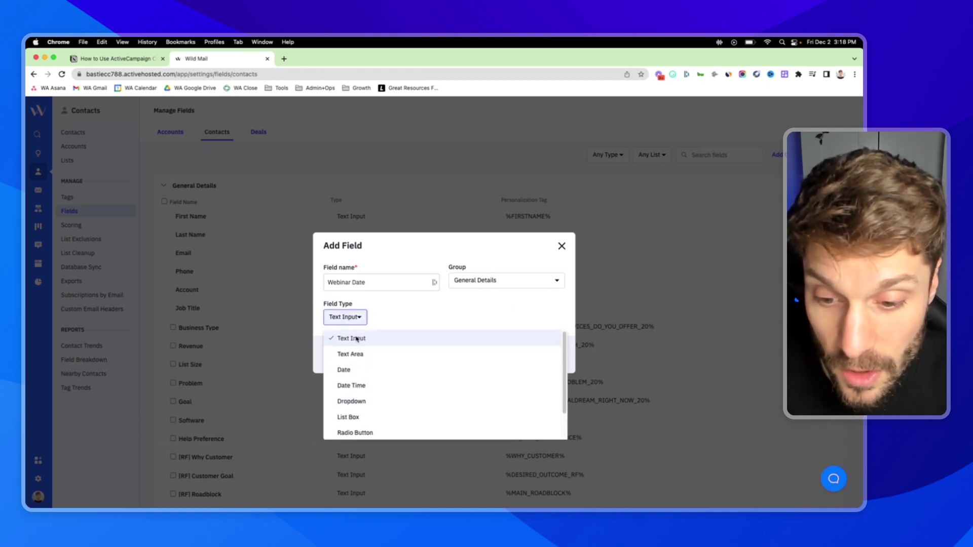
left_click(361, 353)
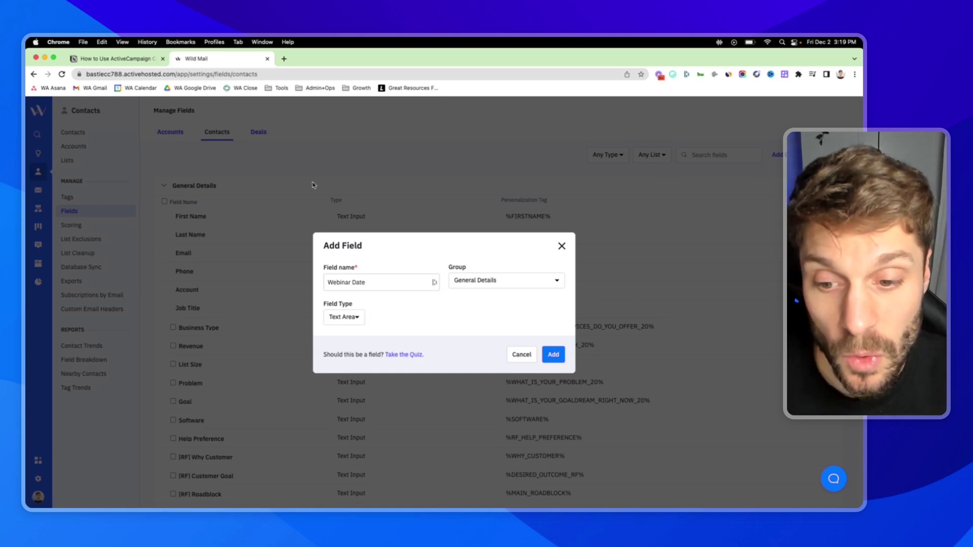
left_click(342, 318)
left_click(357, 371)
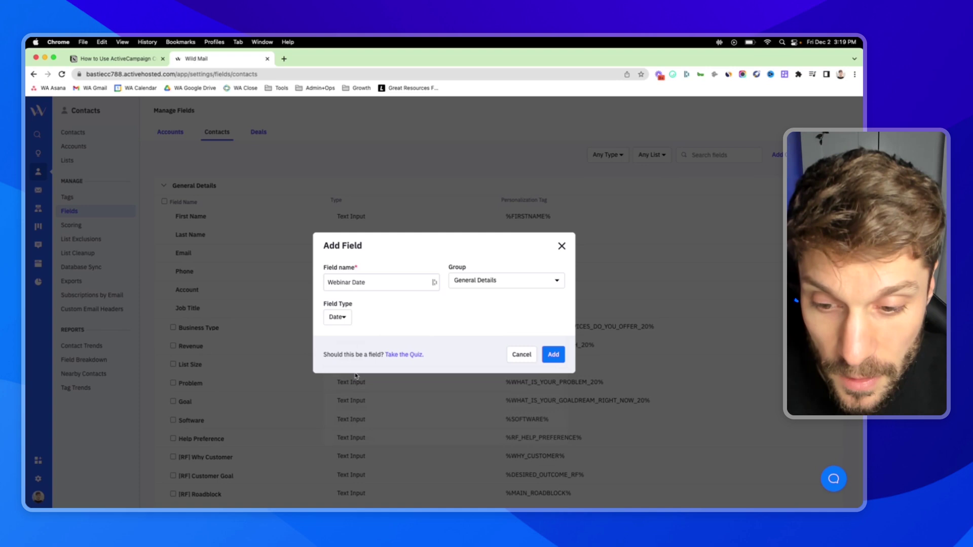
Step: Read the Date/Date Time note, then change the field type to Date Time
left_click(143, 60)
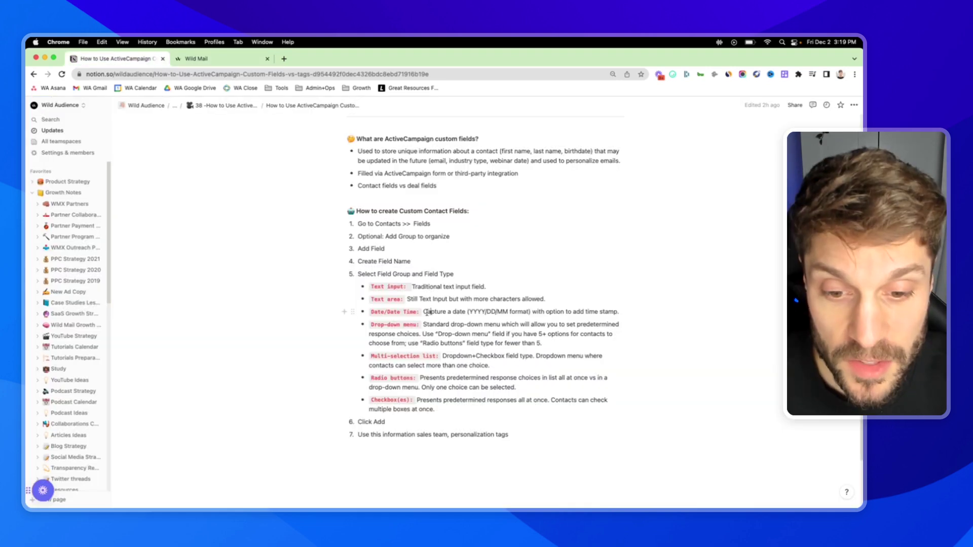
left_click_drag(424, 312, 618, 315)
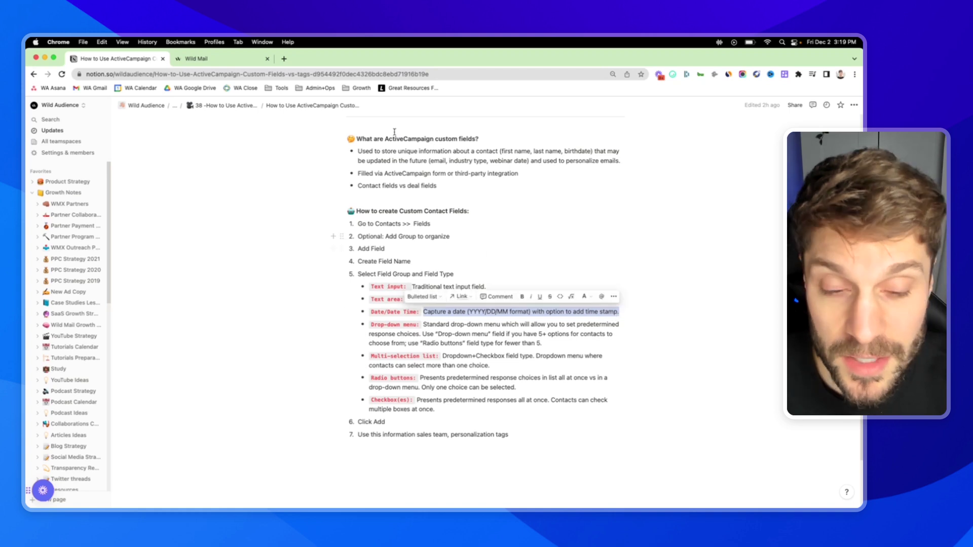
left_click(218, 58)
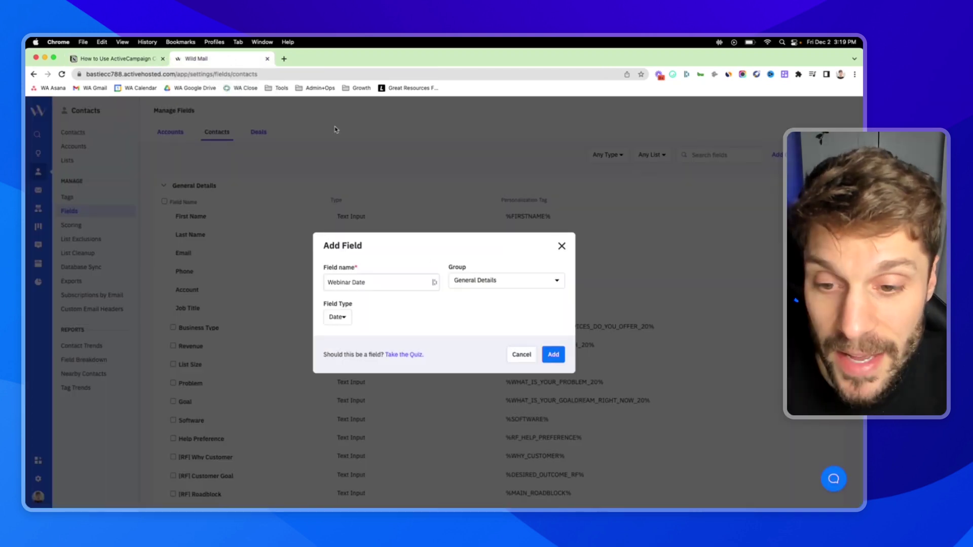
left_click(345, 321)
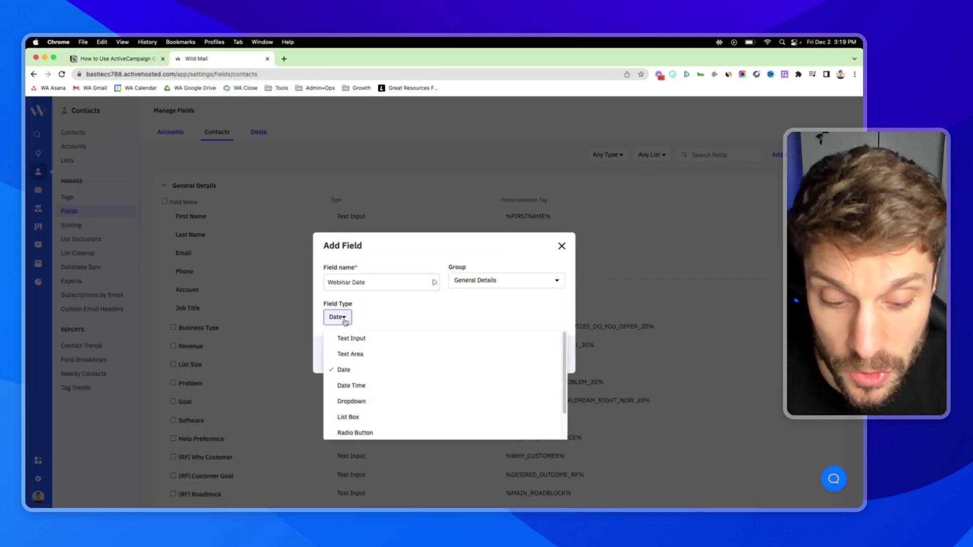
left_click(383, 386)
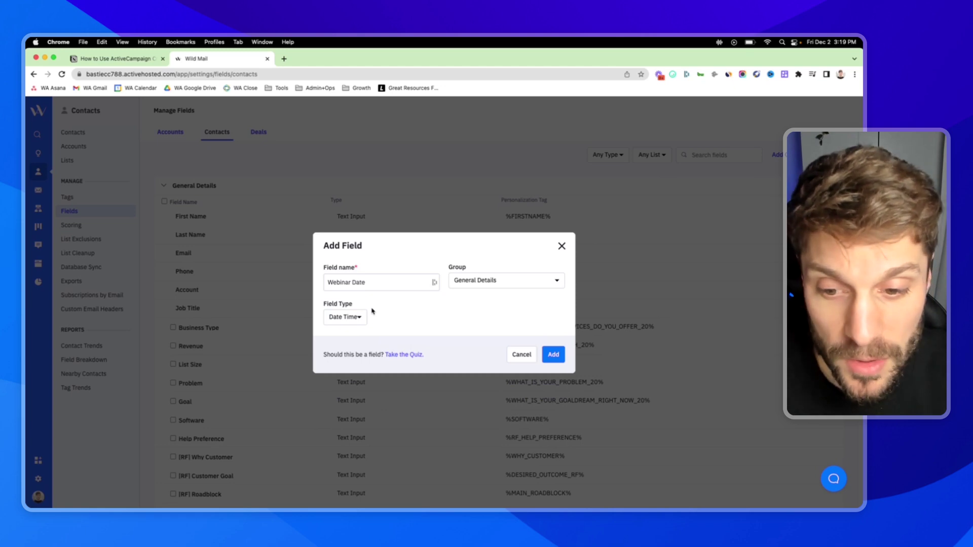
Step: Return to the Notion field-type notes and scroll further down
key("super+1")
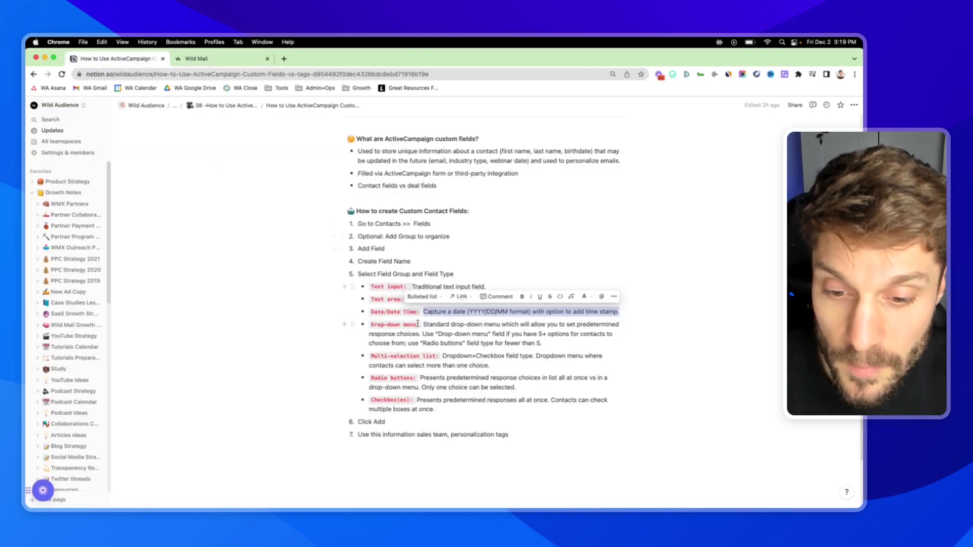
left_click(418, 324)
scroll(418, 324, "down", 1)
Step: Change the Webinar Date field type to Dropdown
left_click_drag(371, 309, 548, 326)
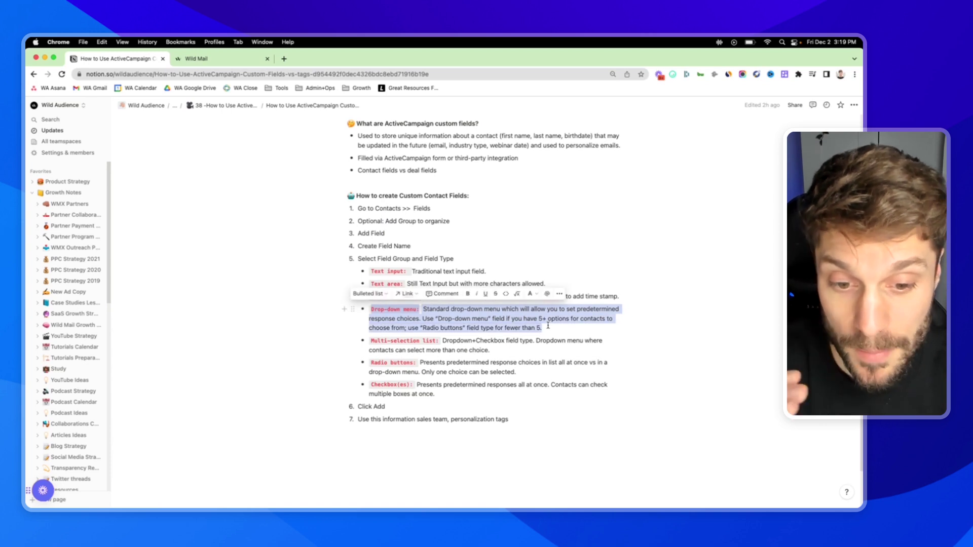
left_click(218, 64)
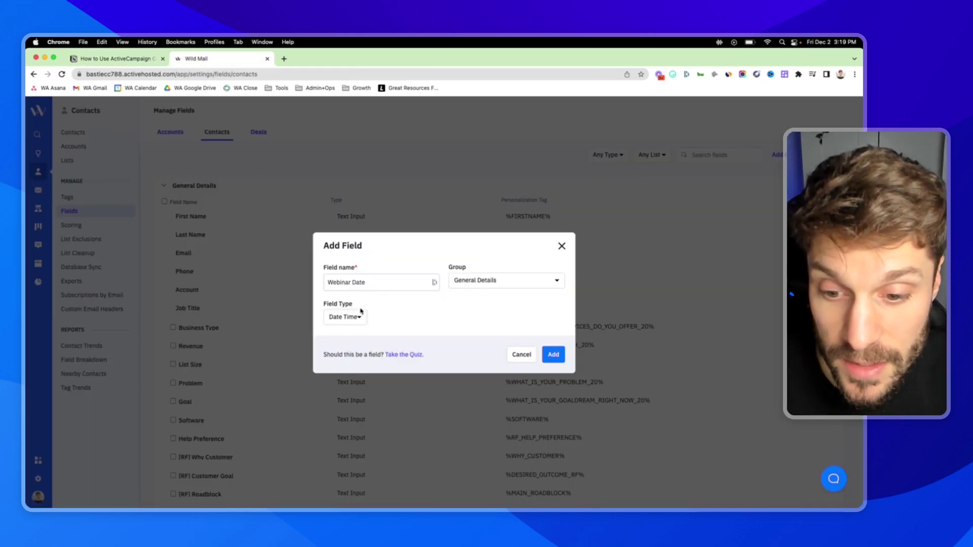
left_click(361, 318)
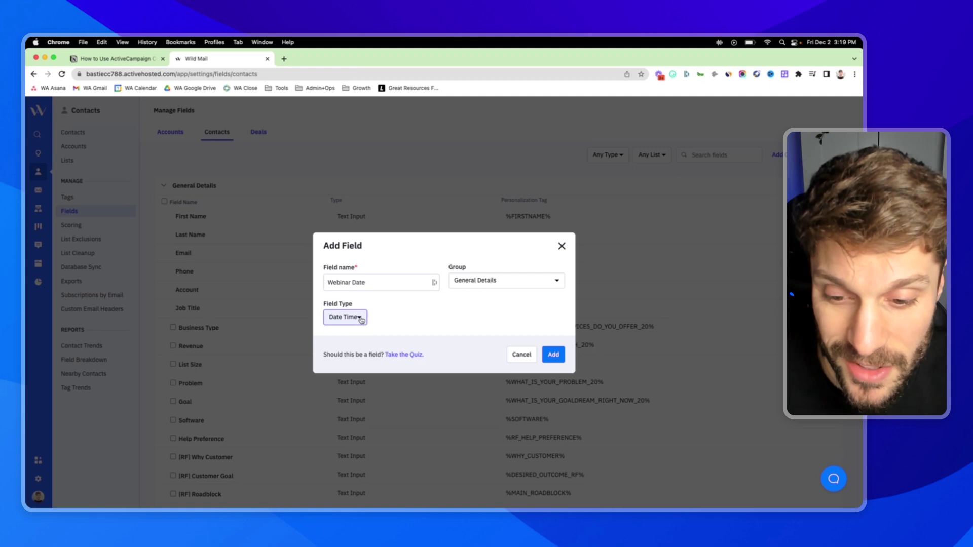
scroll(383, 375, "down", 1)
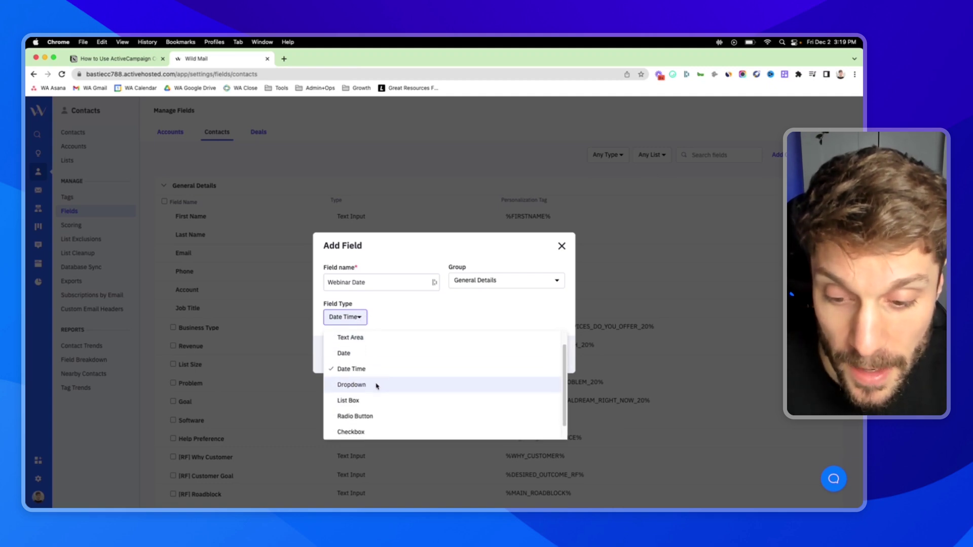
left_click(383, 389)
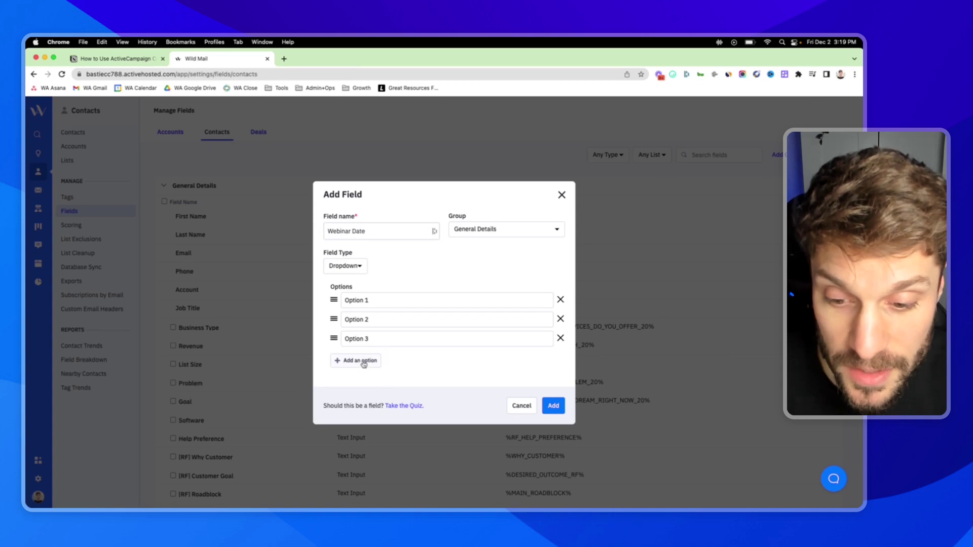
Step: Read the Notion advice to use Radio buttons for fewer options
left_click(149, 59)
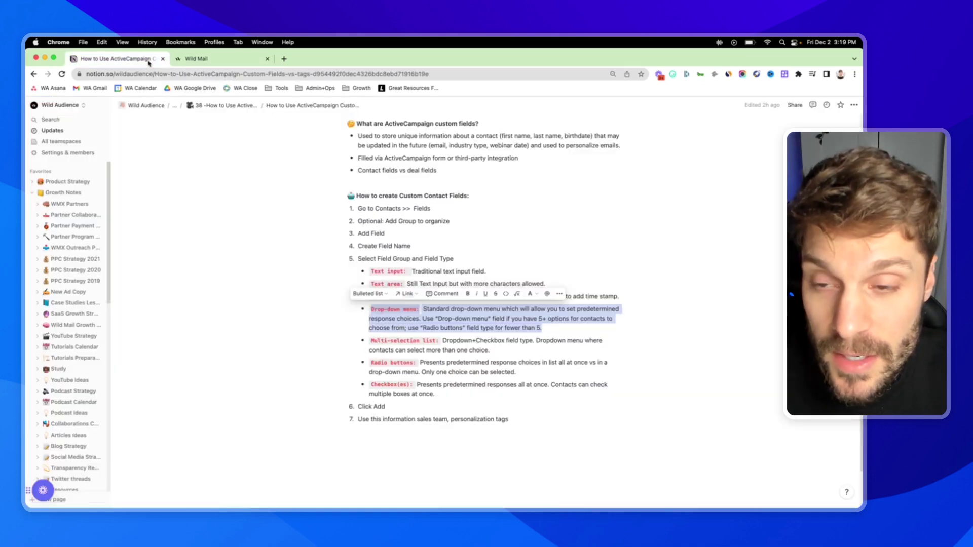
left_click(421, 327)
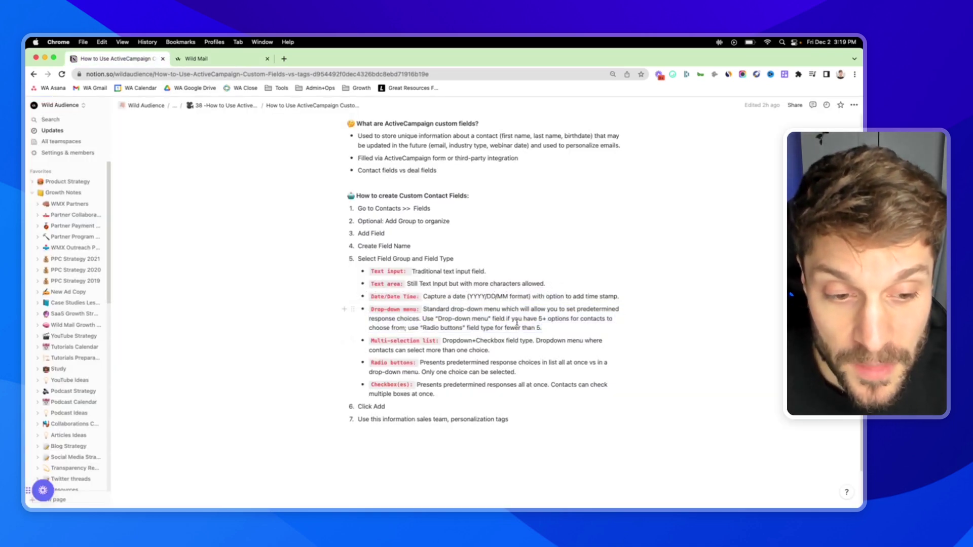
scroll(517, 322, "down", 1)
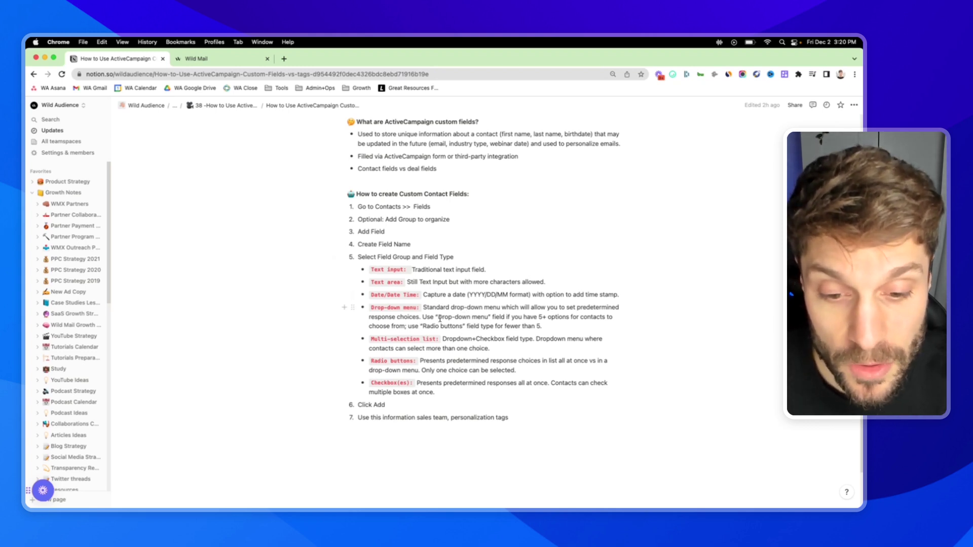
left_click_drag(409, 326, 489, 327)
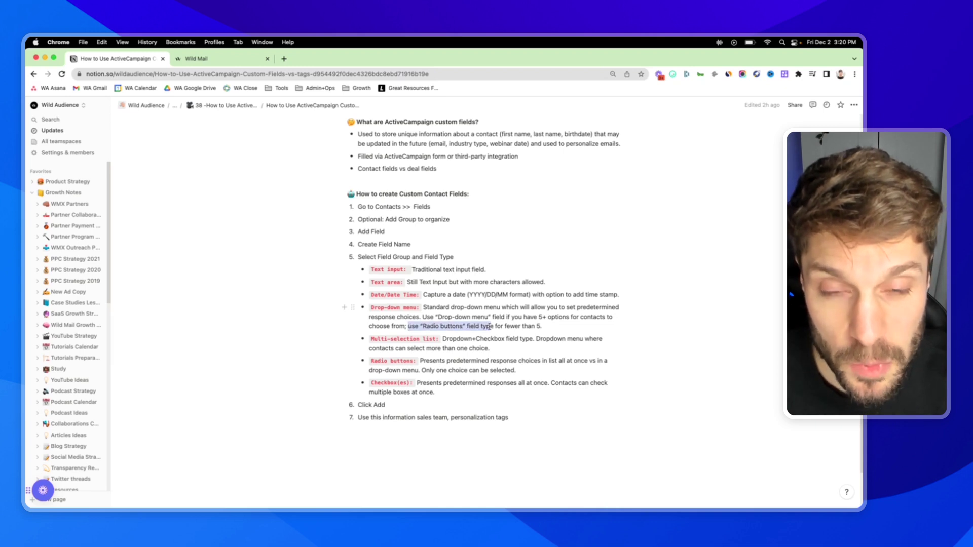
left_click(510, 328)
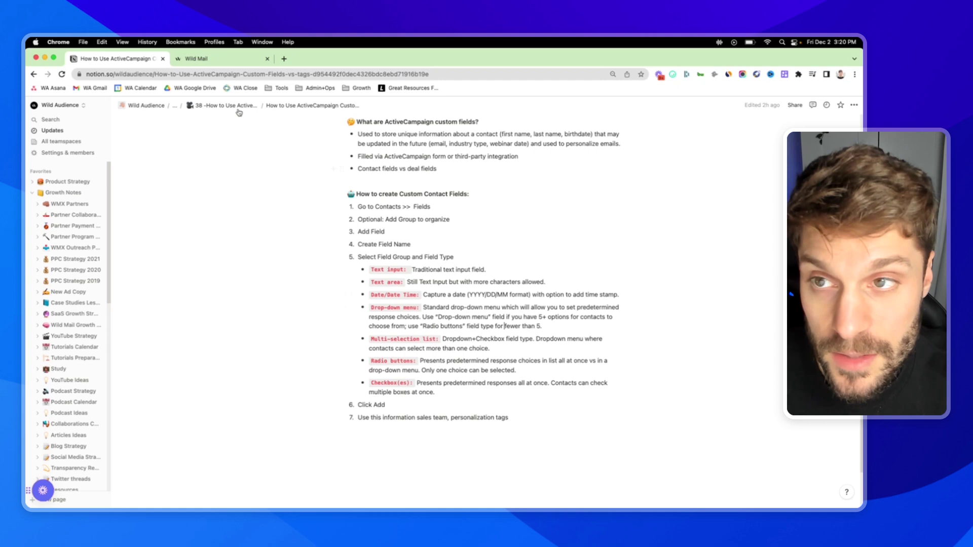
Step: Look over the Option 1, Option 2 and Option 3 entries in the field dialog
left_click(227, 59)
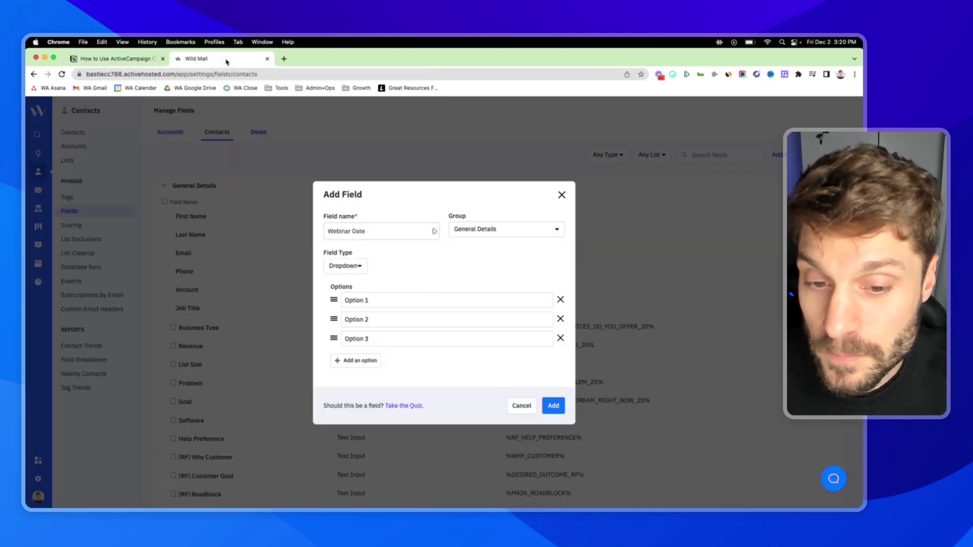
left_click(392, 304)
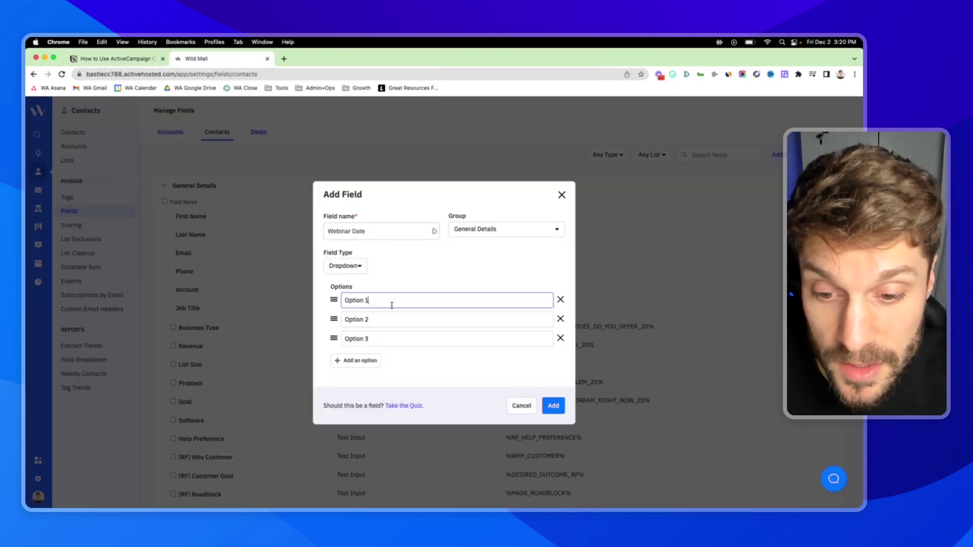
left_click(384, 319)
left_click(383, 339)
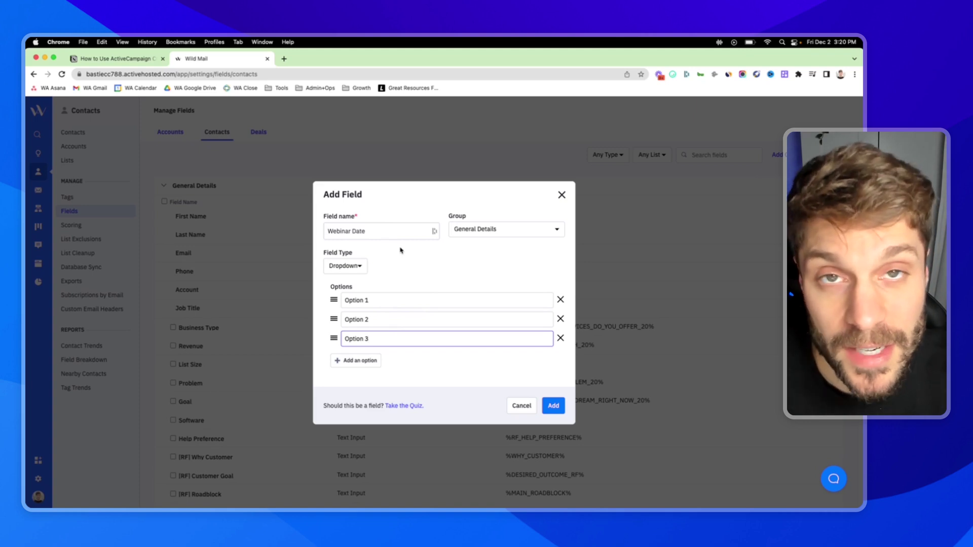
Step: Switch the field type to List Box and read the Multi-selection list note
left_click(361, 269)
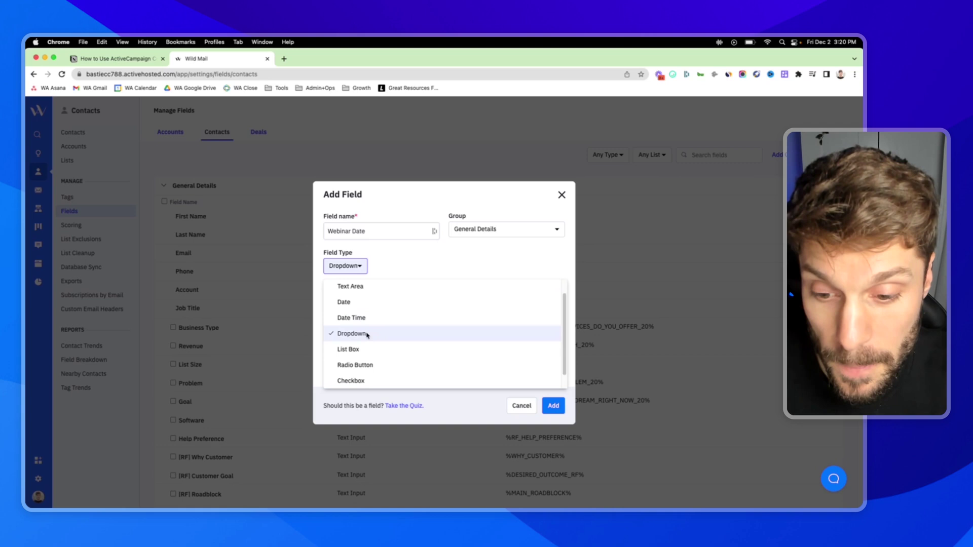
left_click(366, 350)
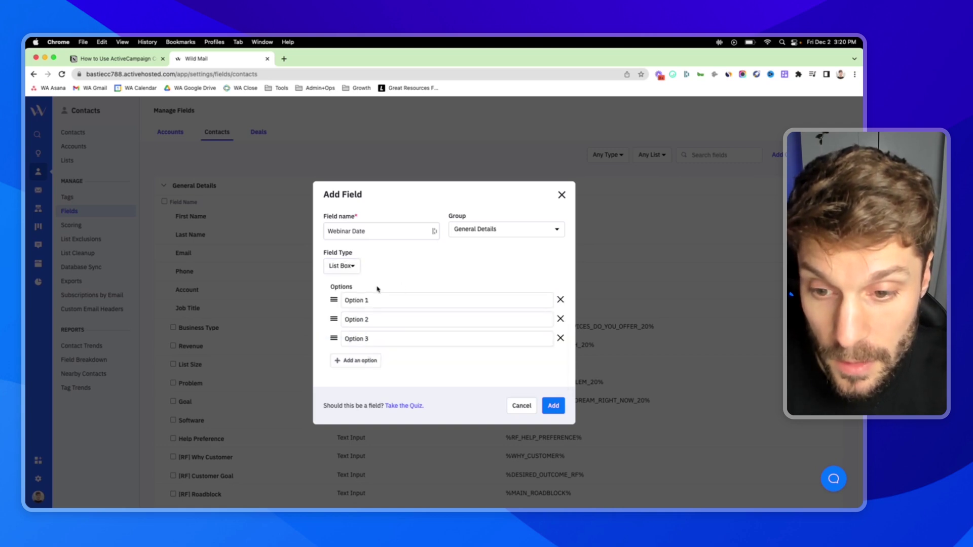
key("ctrl+Tab")
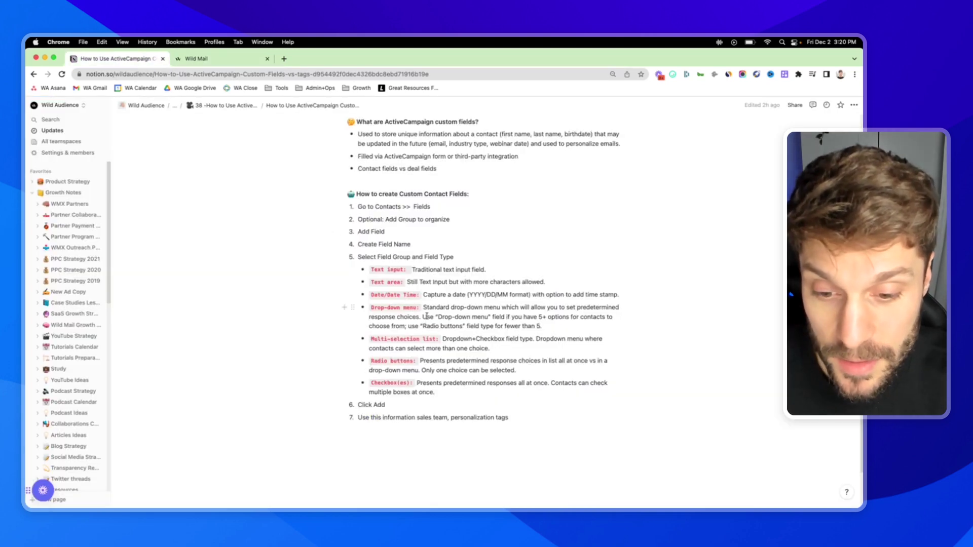
scroll(385, 324, "down", 1)
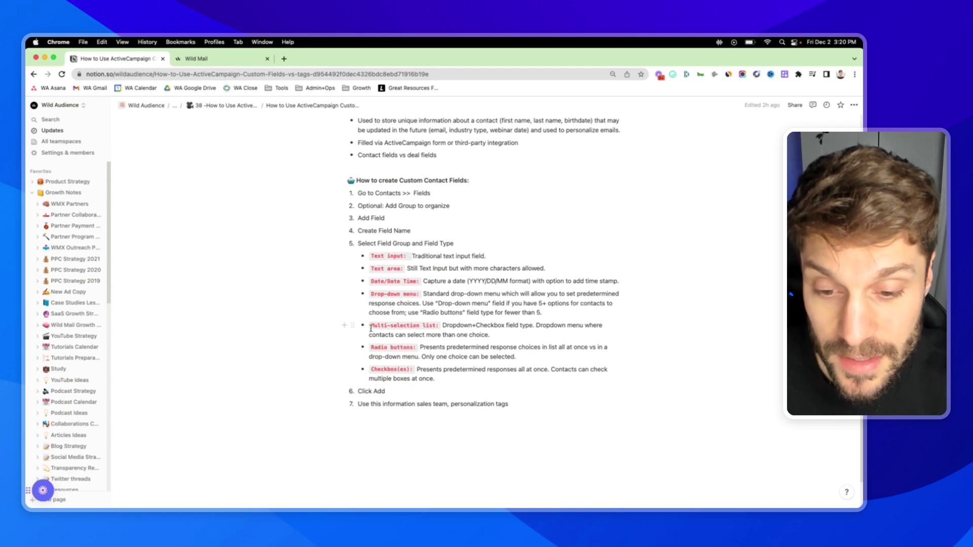
left_click_drag(370, 329, 460, 328)
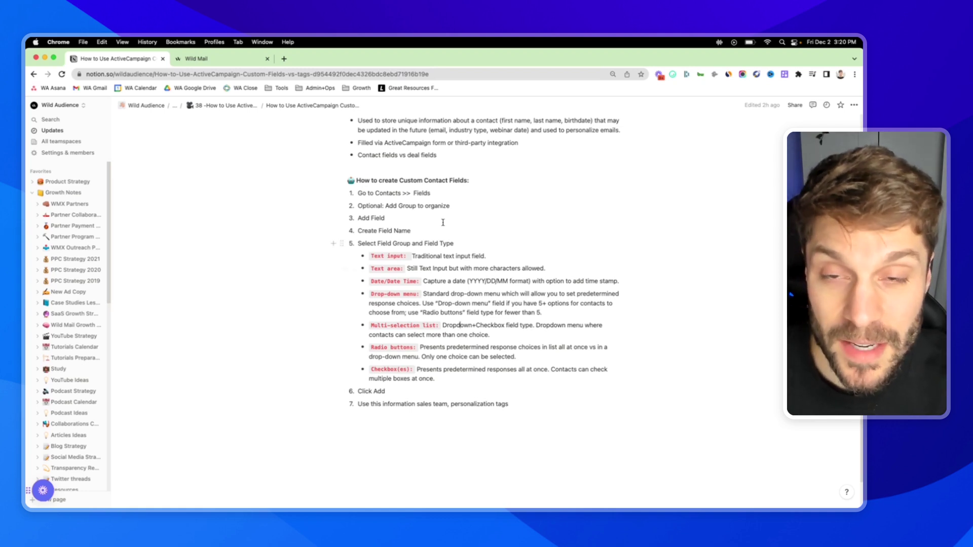
Step: Check the three default options, Option 1 to Option 3, then return to the Notion notes
left_click(223, 59)
left_click(379, 303)
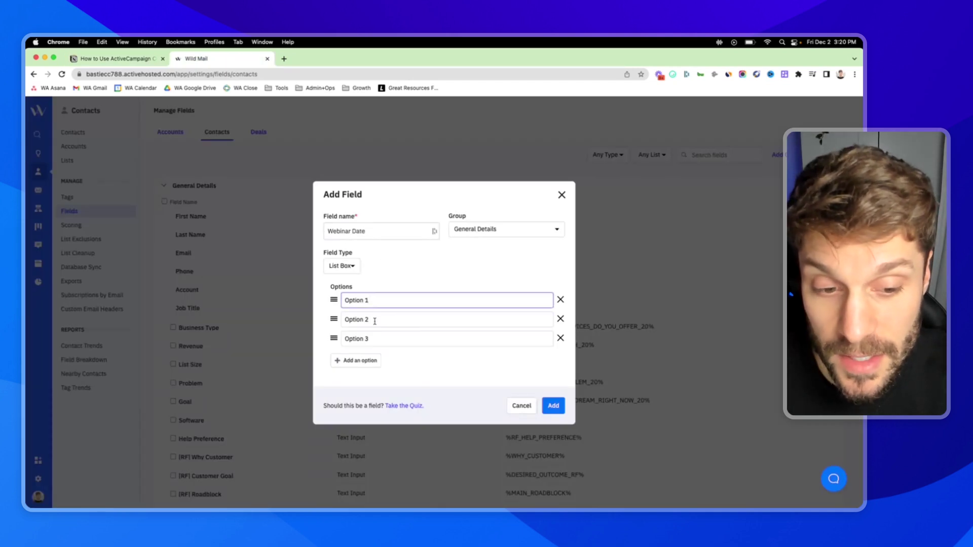
left_click(374, 321)
left_click(378, 338)
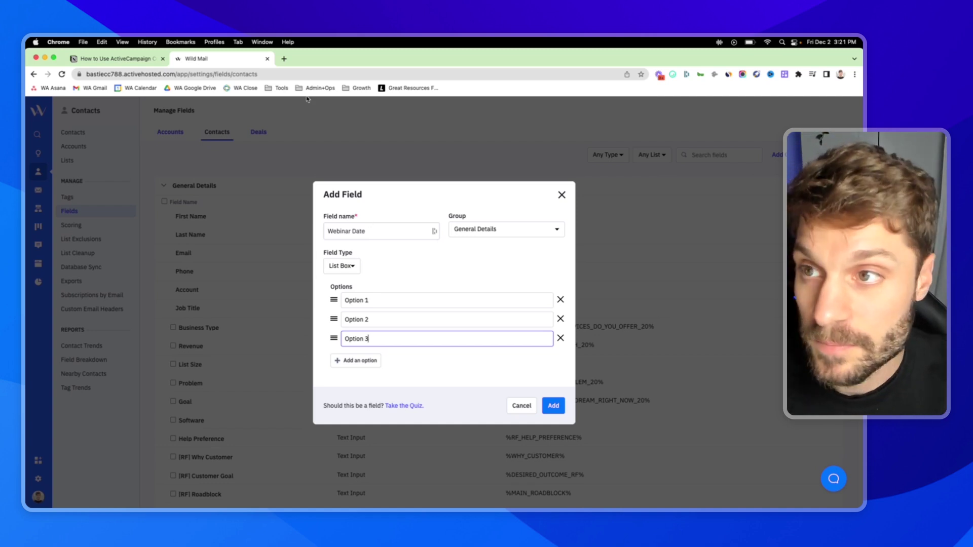
left_click(145, 59)
scroll(425, 343, "down", 2)
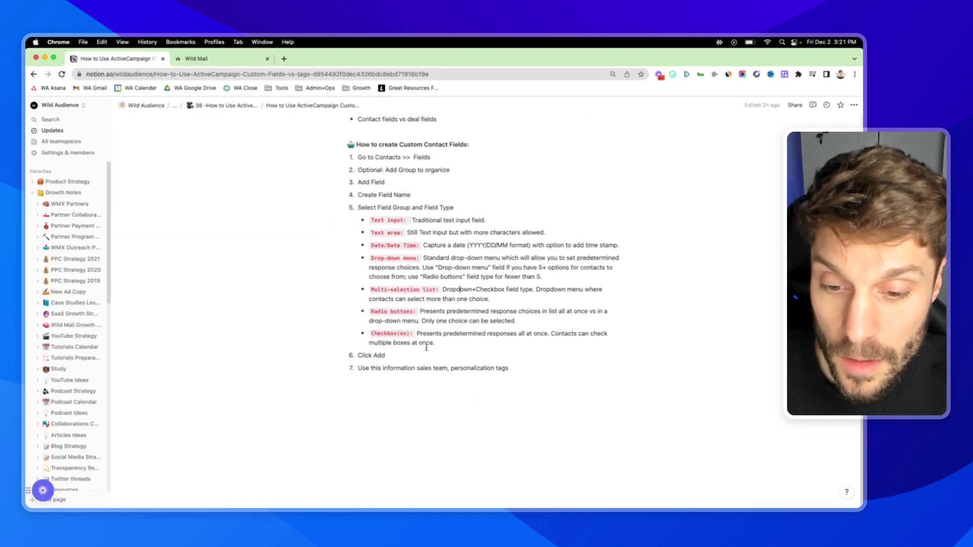
left_click_drag(524, 314, 372, 308)
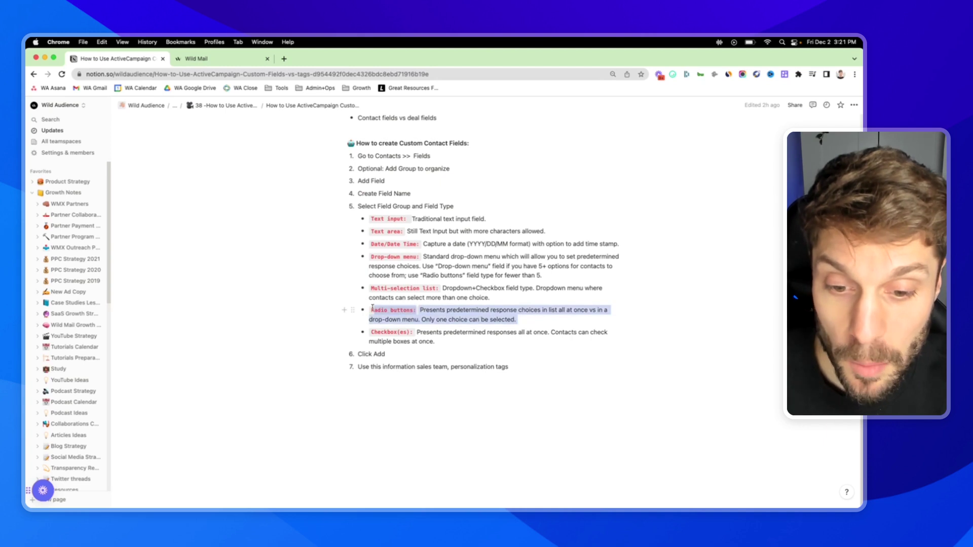
left_click(453, 321)
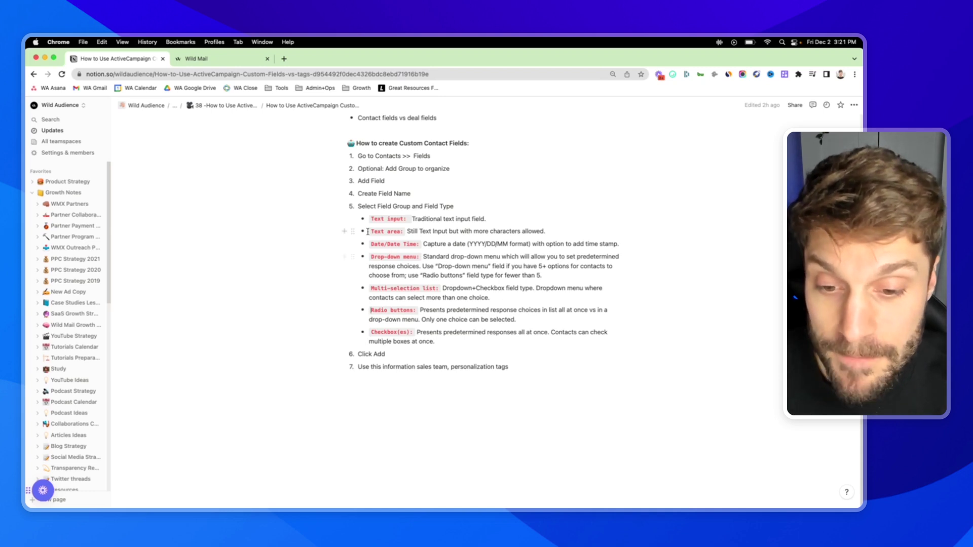
left_click_drag(423, 277, 538, 277)
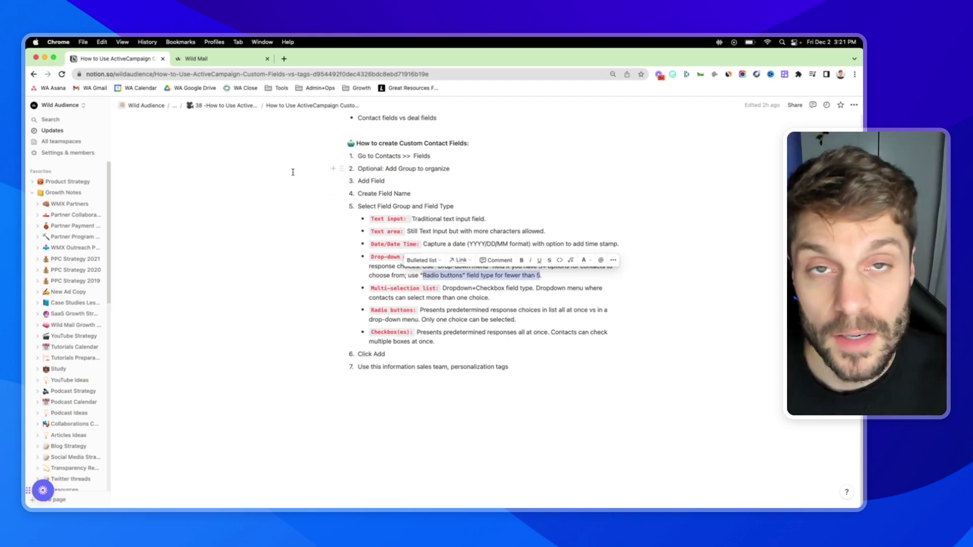
left_click(458, 337)
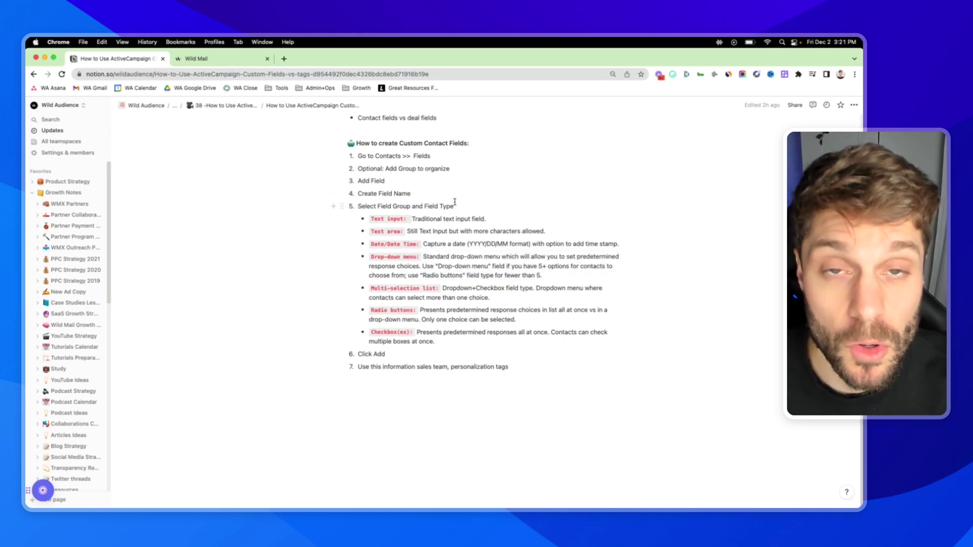
left_click_drag(437, 343, 372, 332)
left_click(445, 332)
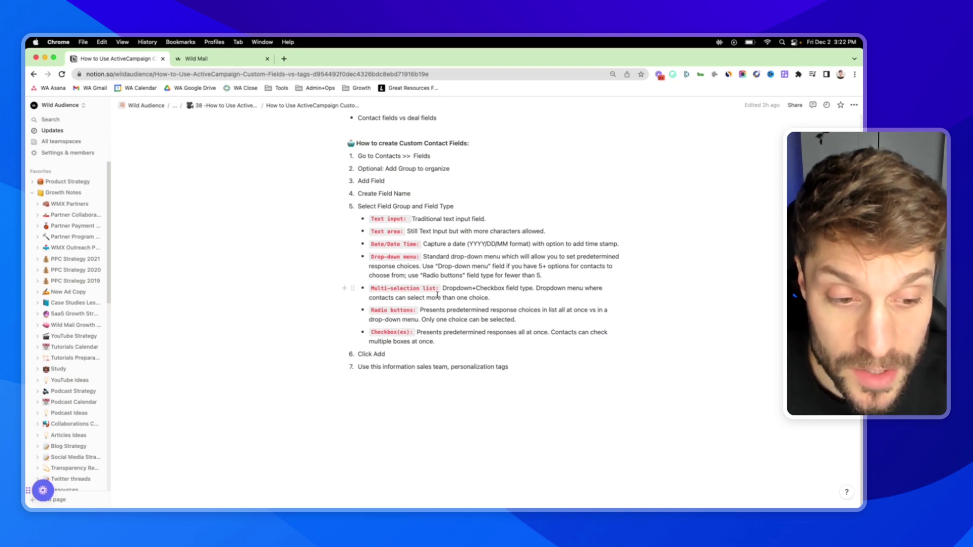
Step: Try Radio Button, Checkbox and Hidden Field types before setting Webinar Date to Date
left_click(215, 58)
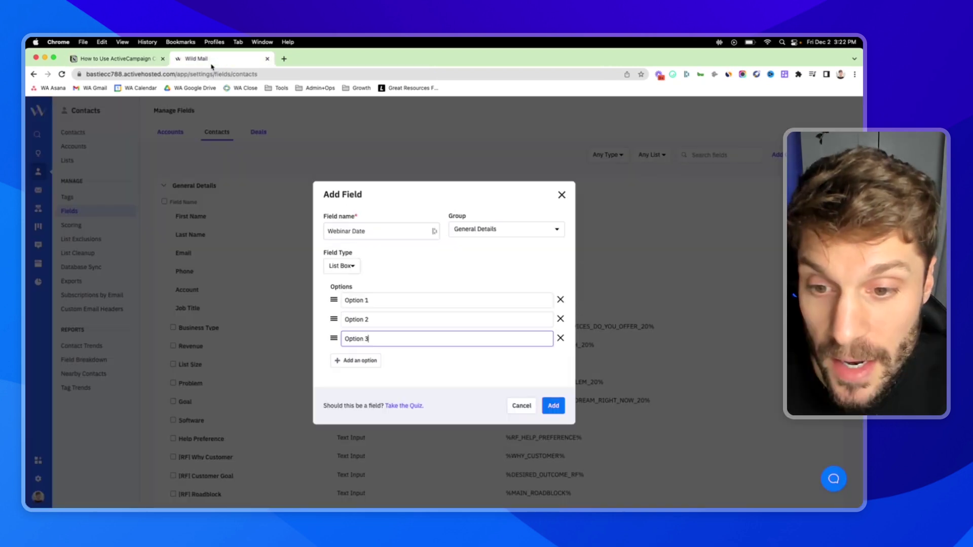
left_click(350, 267)
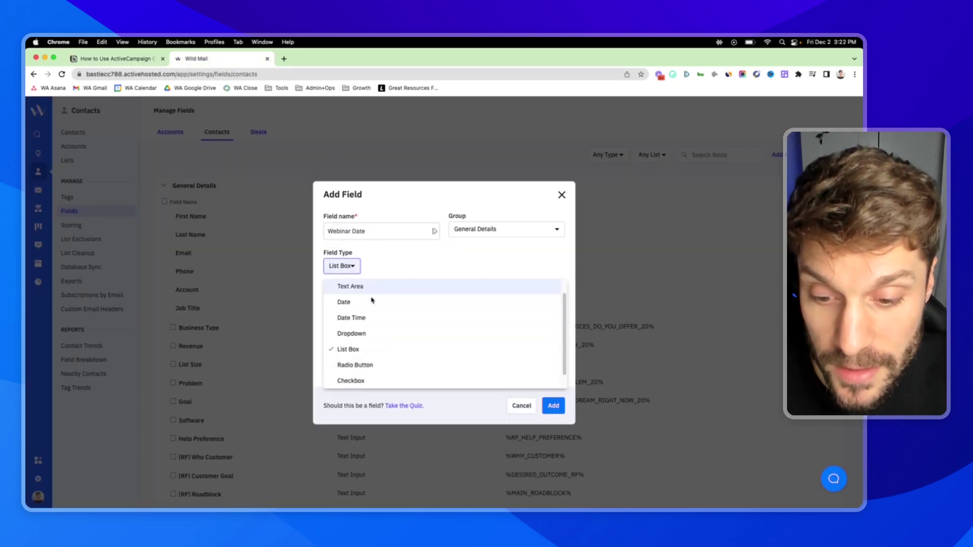
scroll(363, 354, "down", 2)
left_click(363, 355)
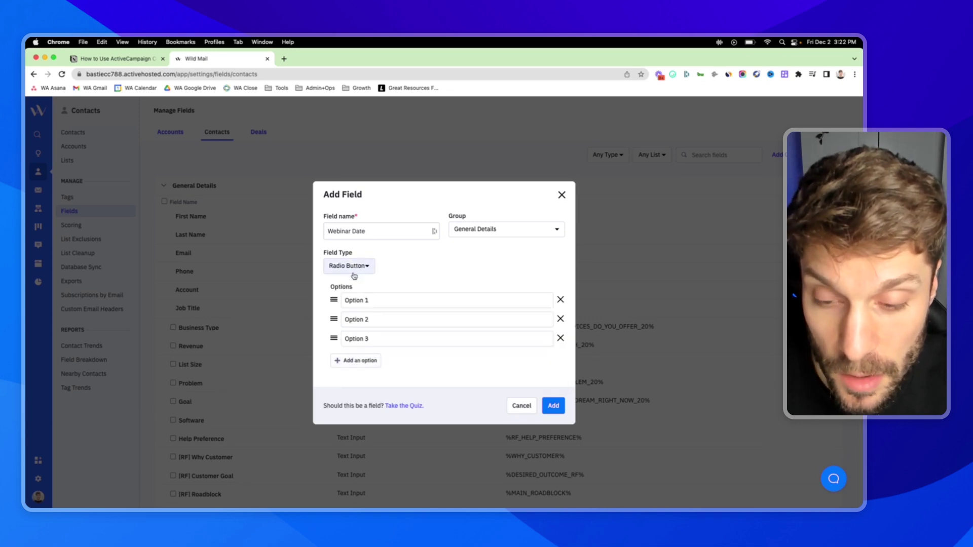
left_click(367, 268)
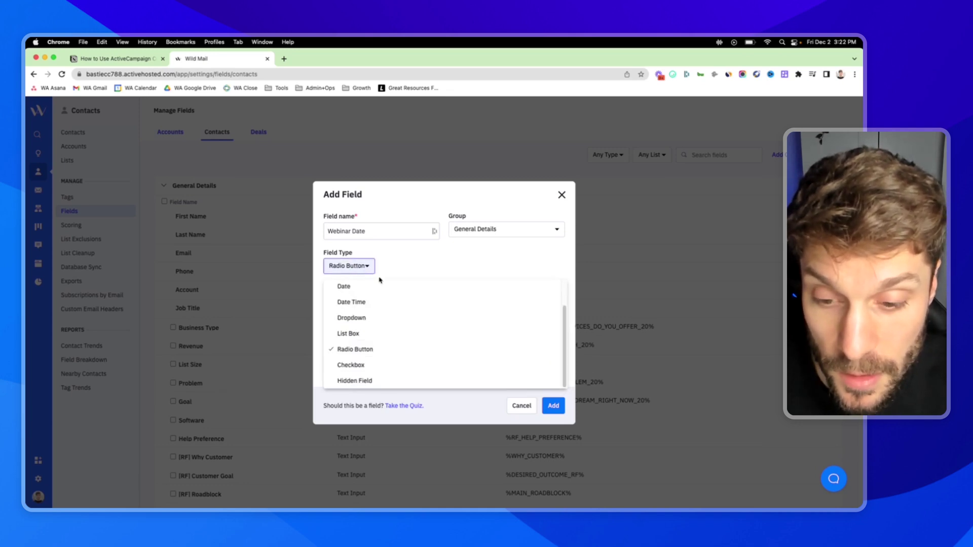
left_click(358, 366)
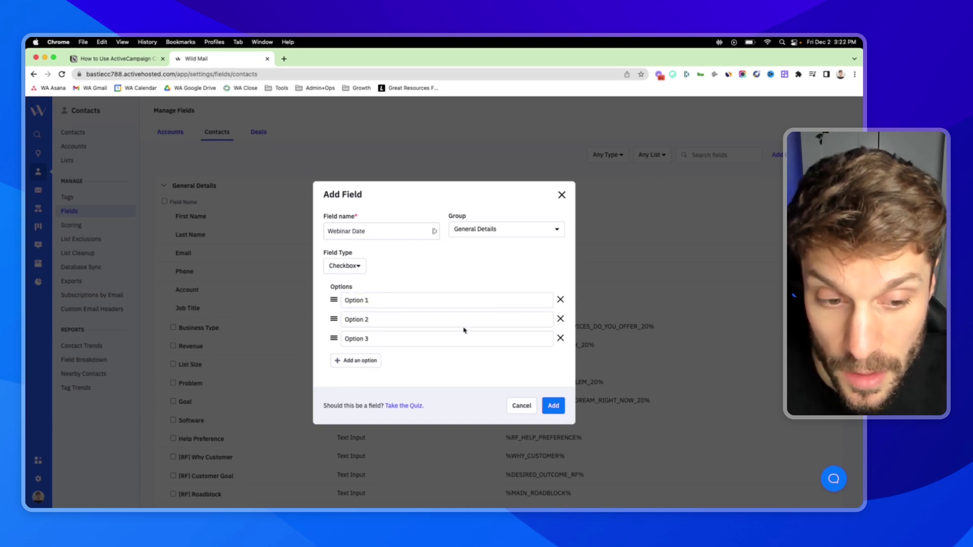
left_click(344, 266)
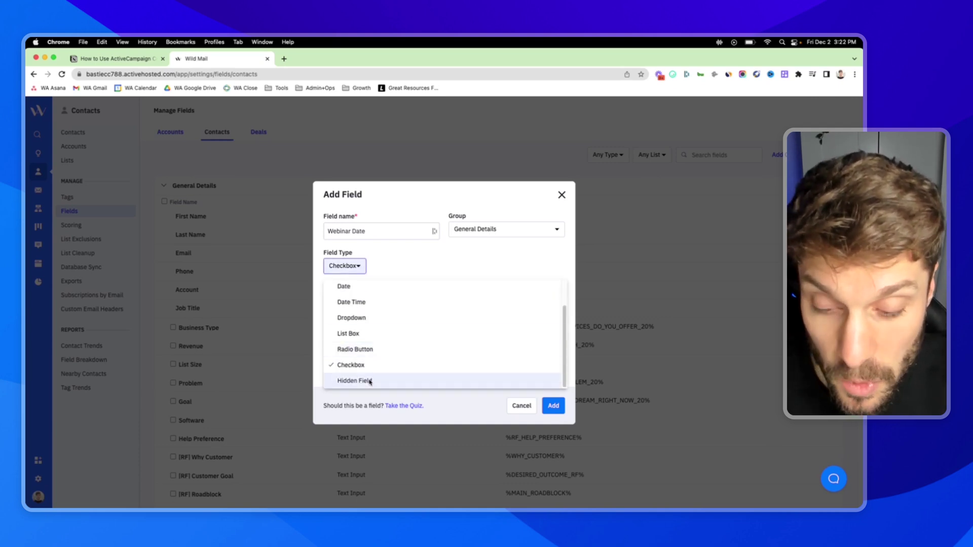
left_click(370, 381)
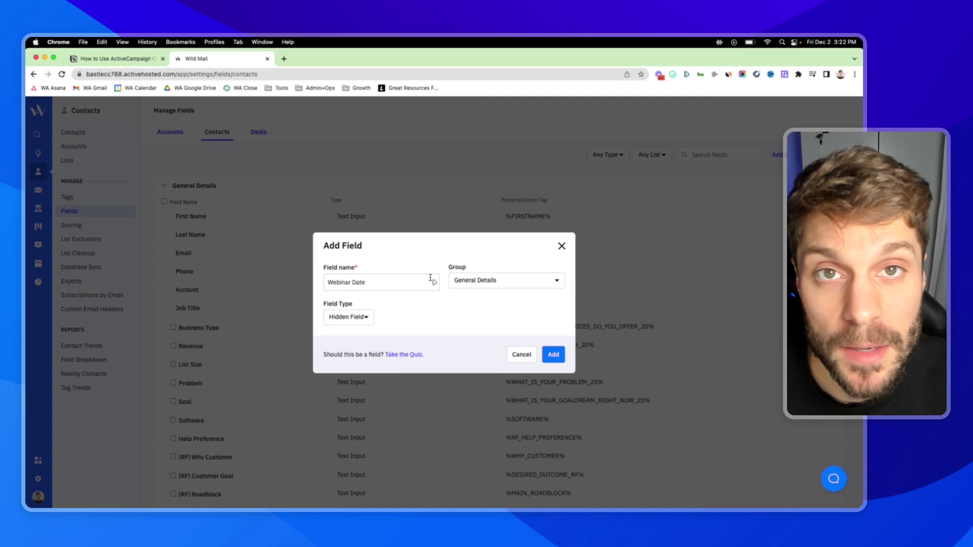
left_click(363, 319)
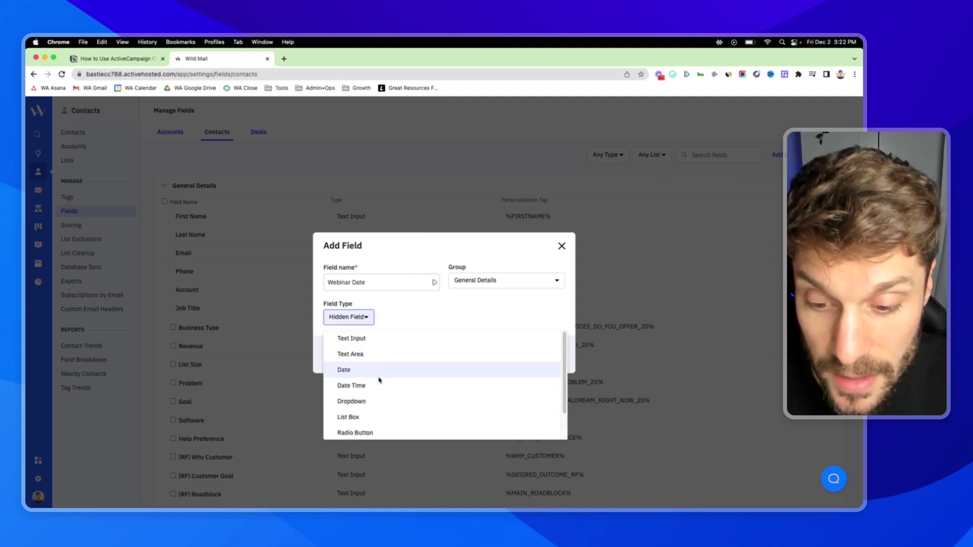
left_click(374, 371)
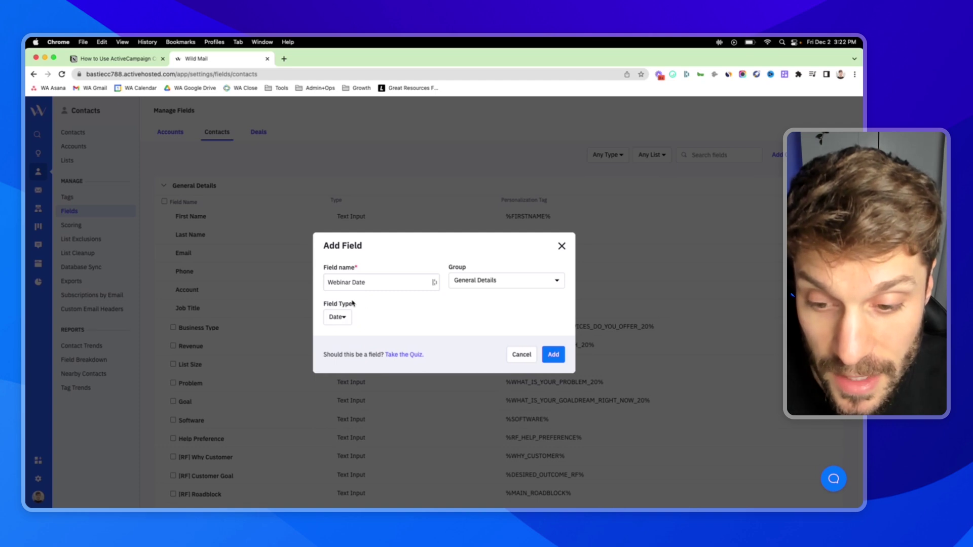
Step: Add the Webinar Date field and find its %WEBINAR_DATE% tag in the fields list
left_click(554, 355)
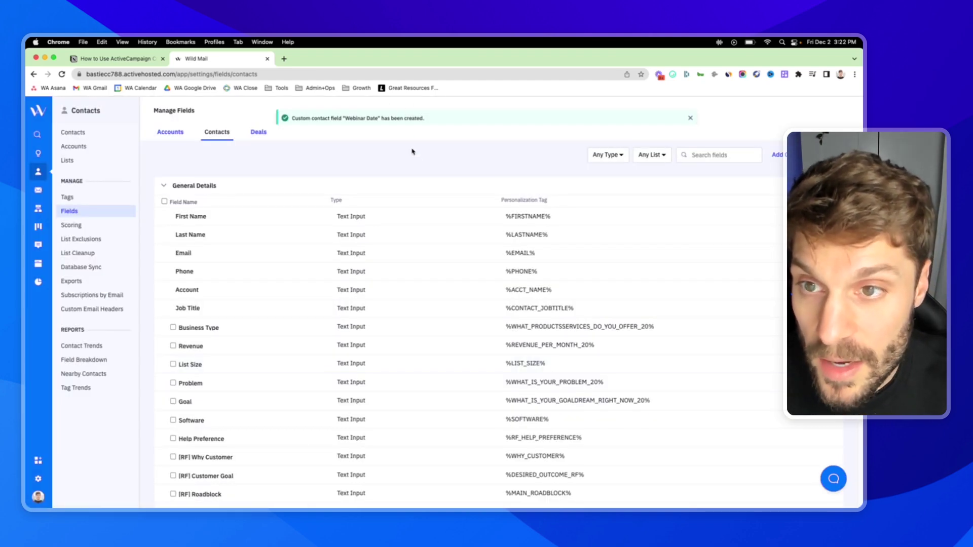
scroll(306, 267, "down", 10)
scroll(284, 297, "down", 10)
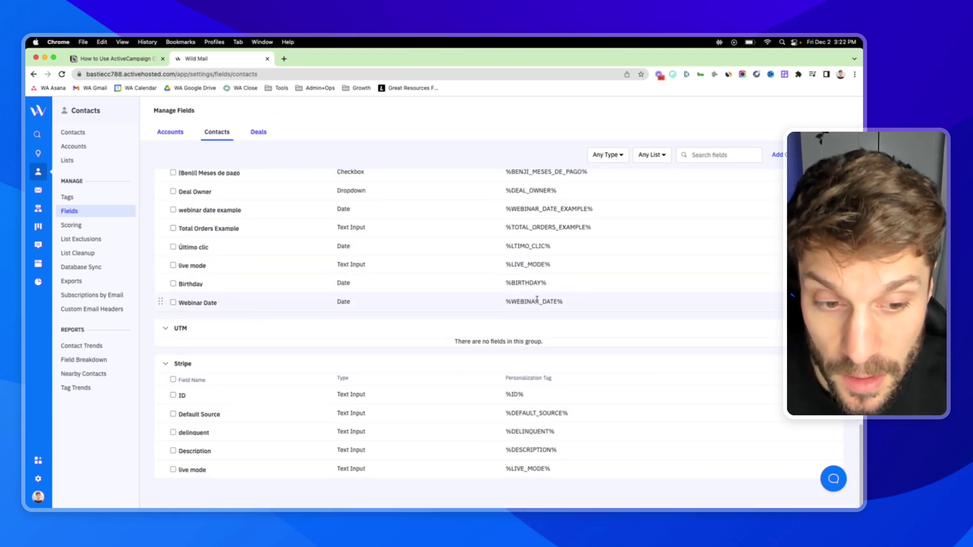
left_click_drag(569, 307, 502, 307)
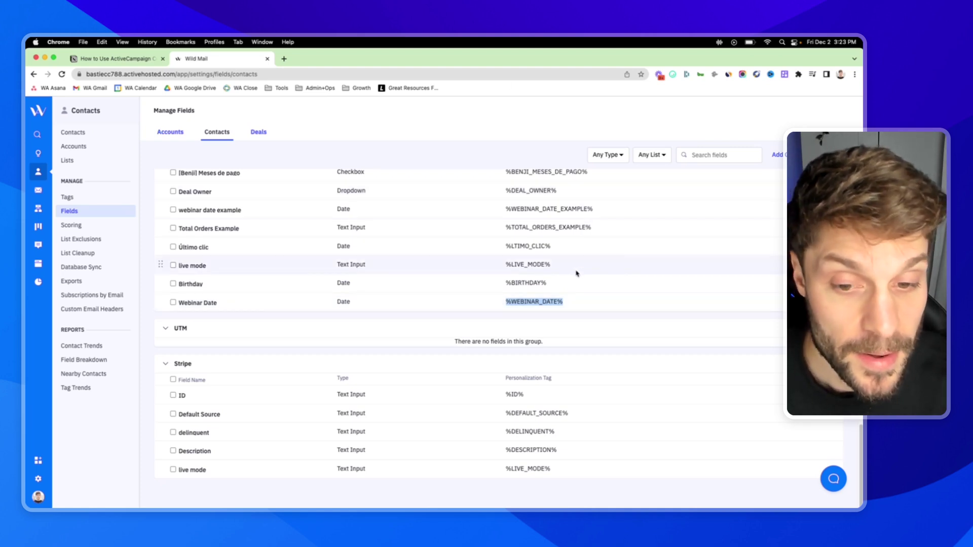
Step: Open the Webinar Date field's options and highlight its personalization tag
left_click(811, 302)
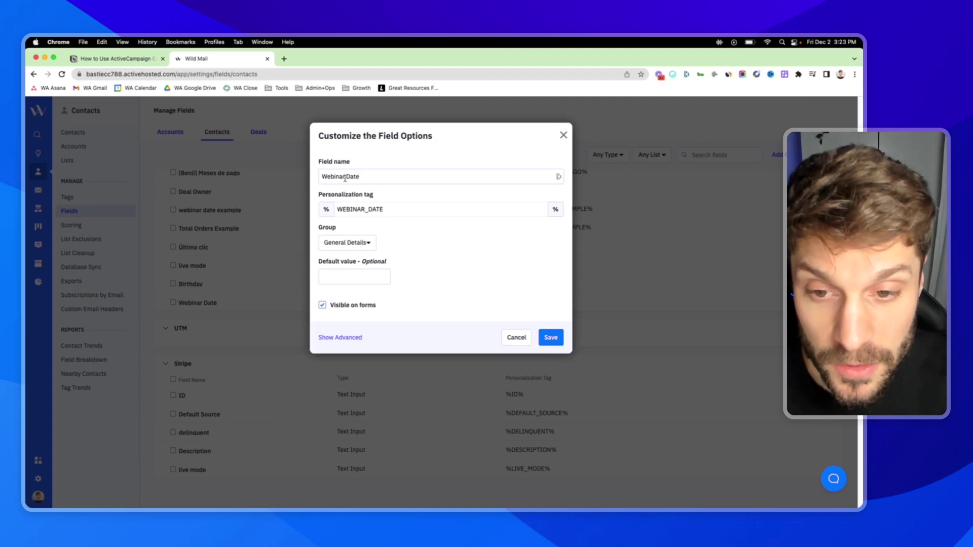
left_click_drag(395, 209, 325, 212)
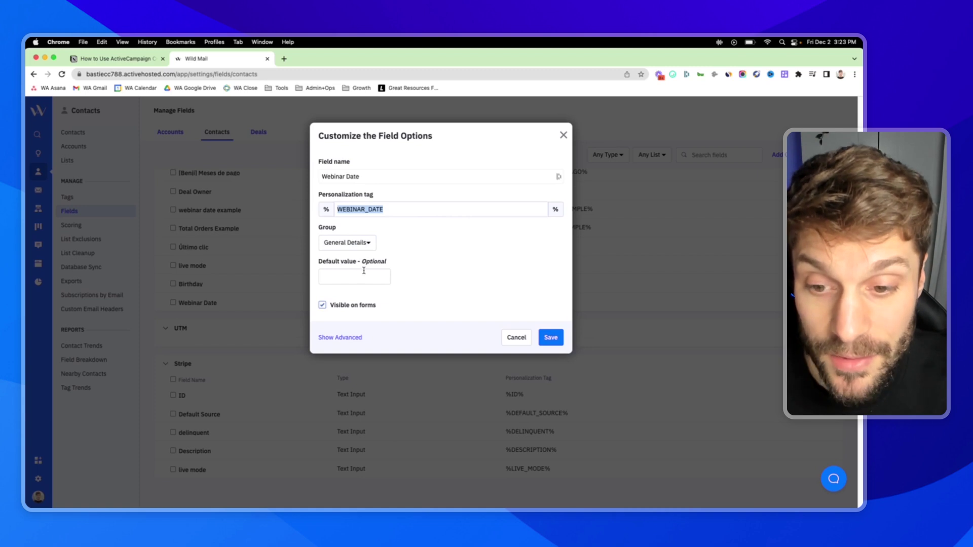
left_click(319, 263)
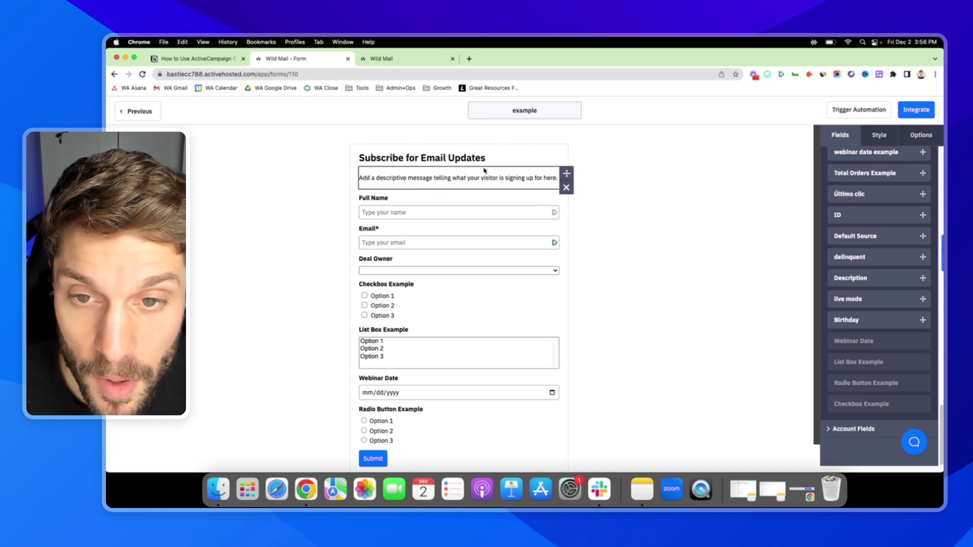
Step: Select the Full Name field, then preview the Deal Owner dropdown without choosing anyone
left_click(407, 212)
scroll(406, 212, "down", 1)
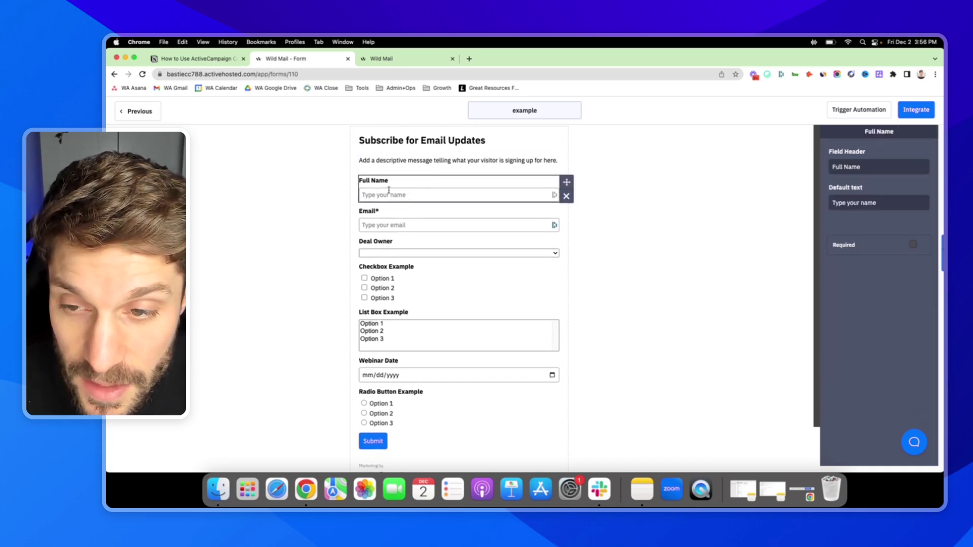
scroll(425, 190, "down", 1)
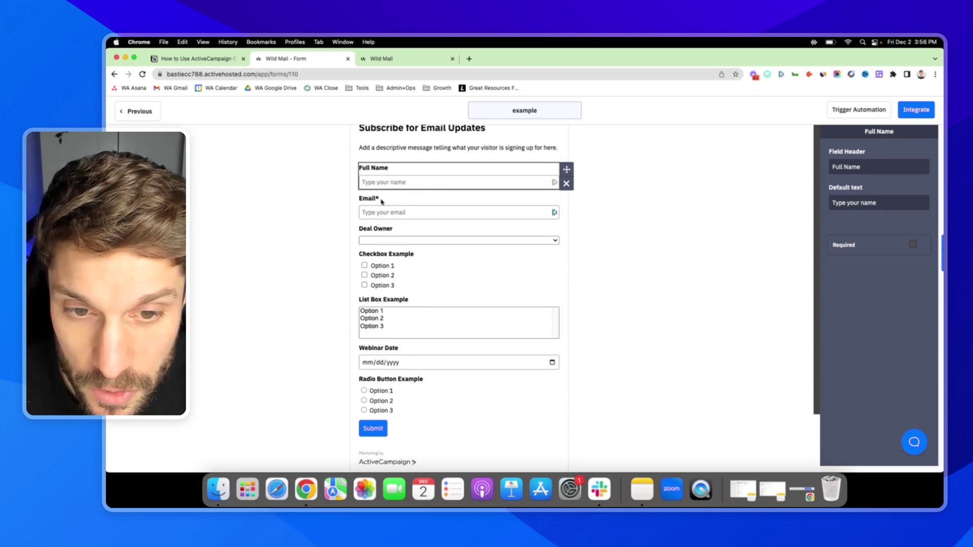
scroll(413, 209, "down", 1)
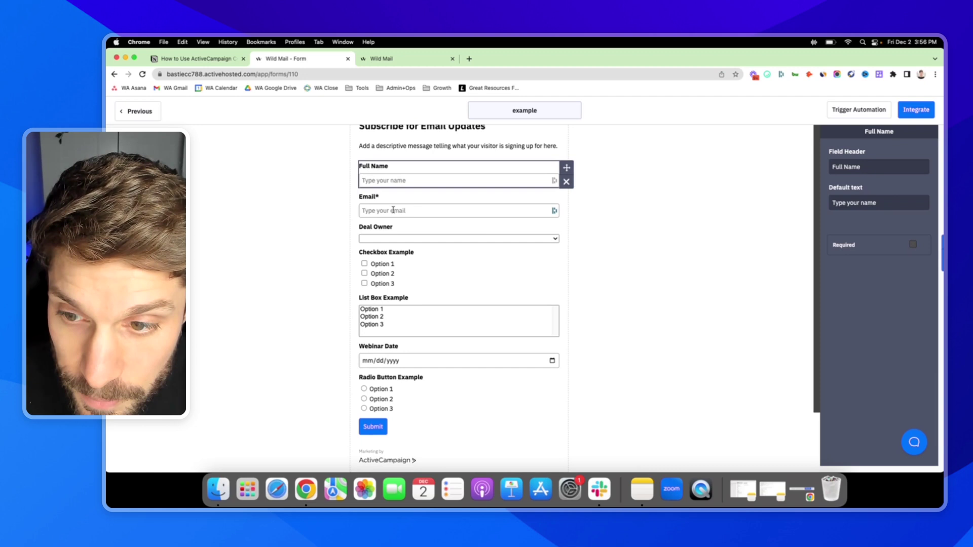
left_click(556, 240)
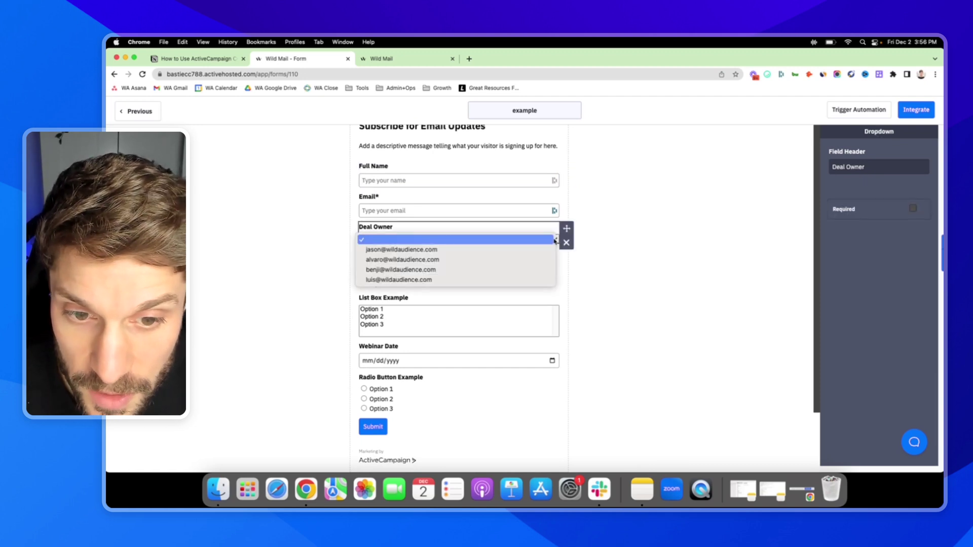
left_click(631, 261)
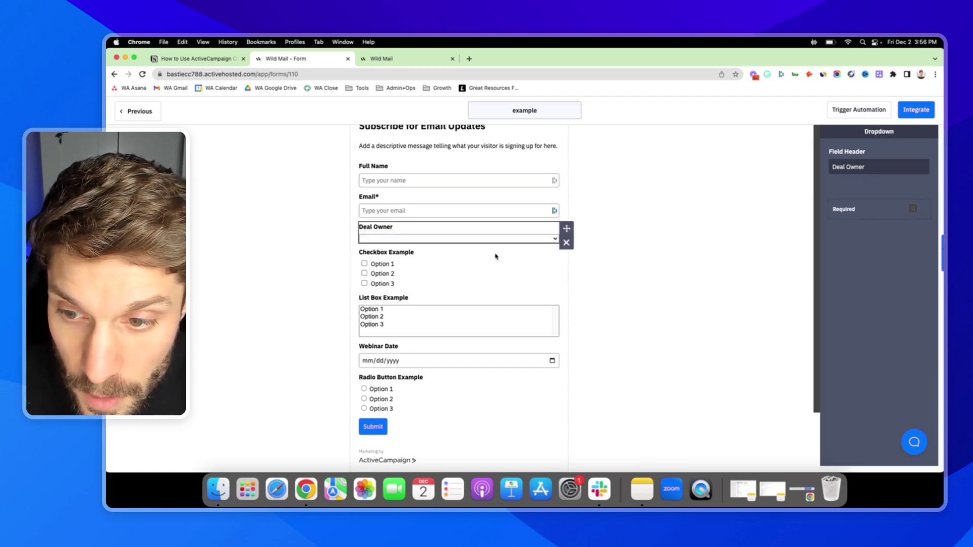
Step: Tick and untick Options 1 and 3 in the Checkbox Example field
left_click(364, 264)
left_click(364, 284)
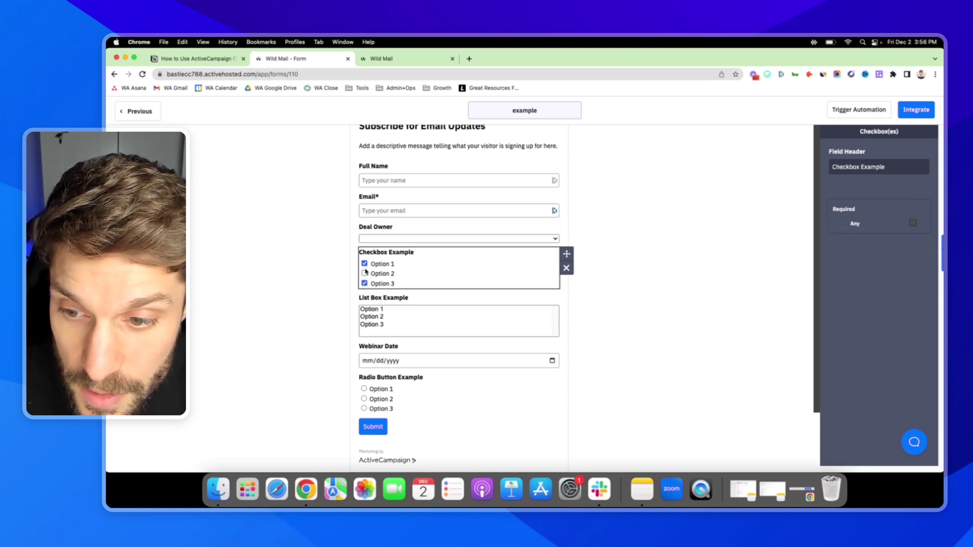
left_click(364, 264)
left_click(365, 283)
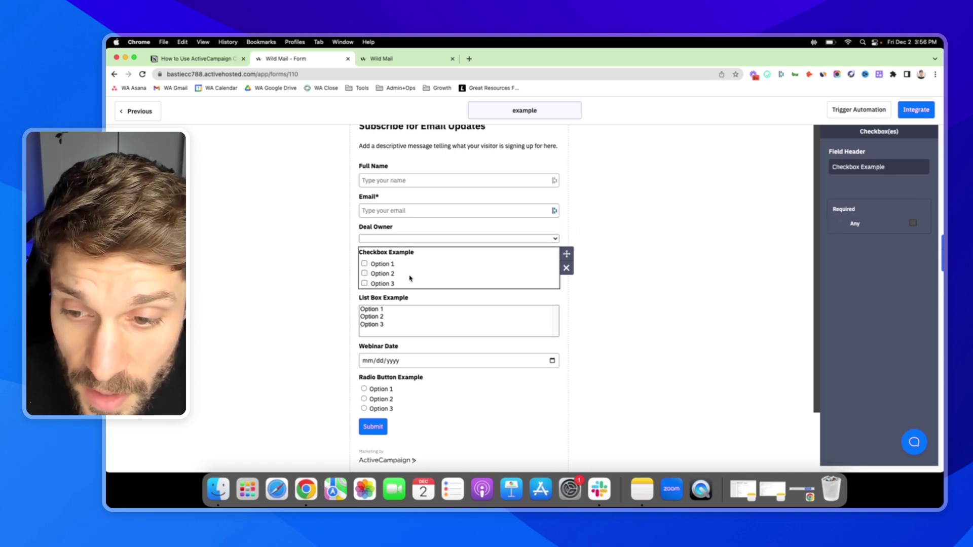
left_click_drag(415, 253, 361, 256)
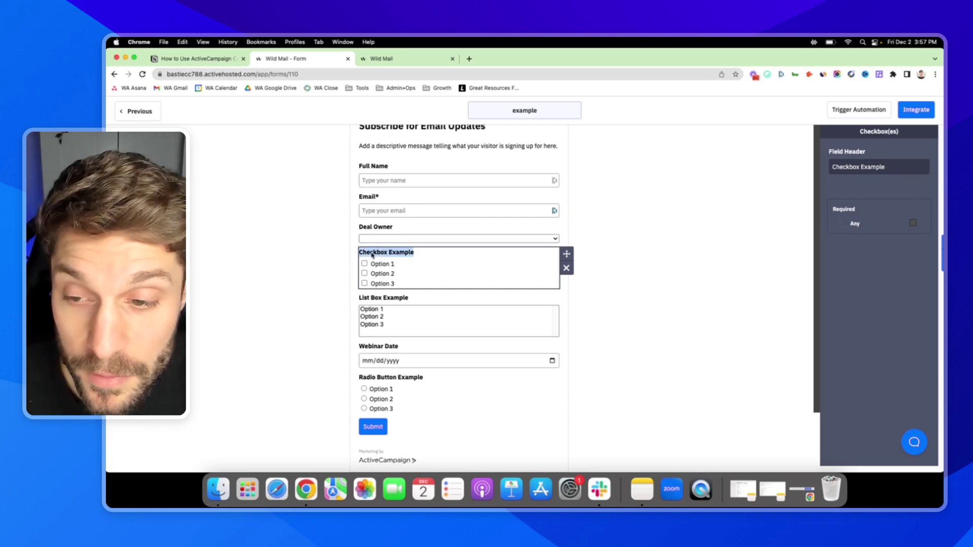
left_click(624, 276)
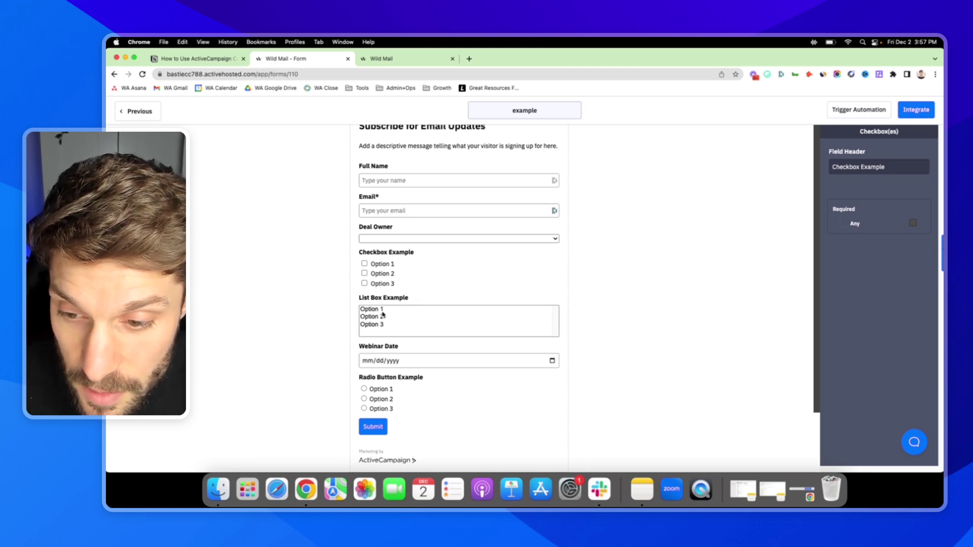
Step: Preview the List Box Example, then open and close the Webinar Date calendar without picking a date
mouse_move(382, 312)
left_mouse_down()
mouse_move(384, 327)
mouse_move(383, 312)
left_mouse_up()
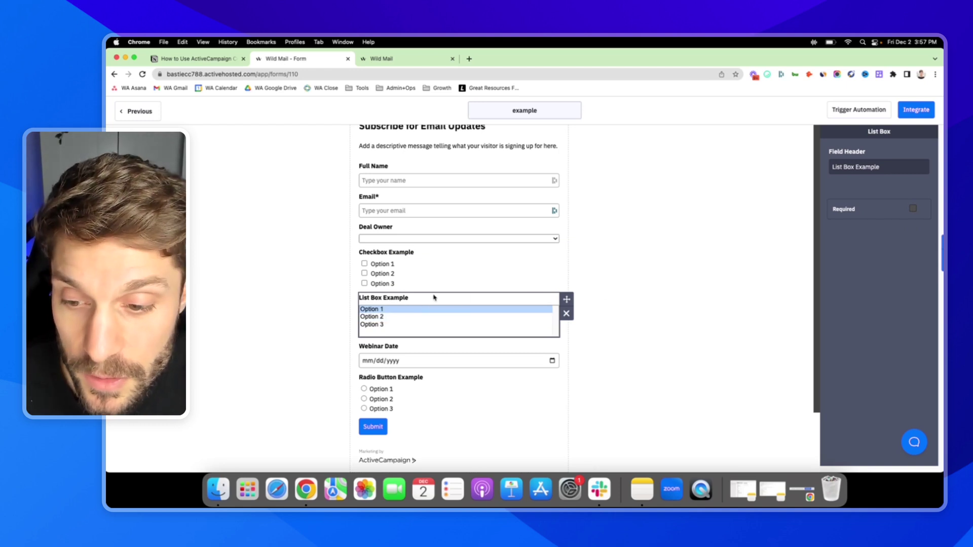
left_click(550, 361)
left_click(552, 361)
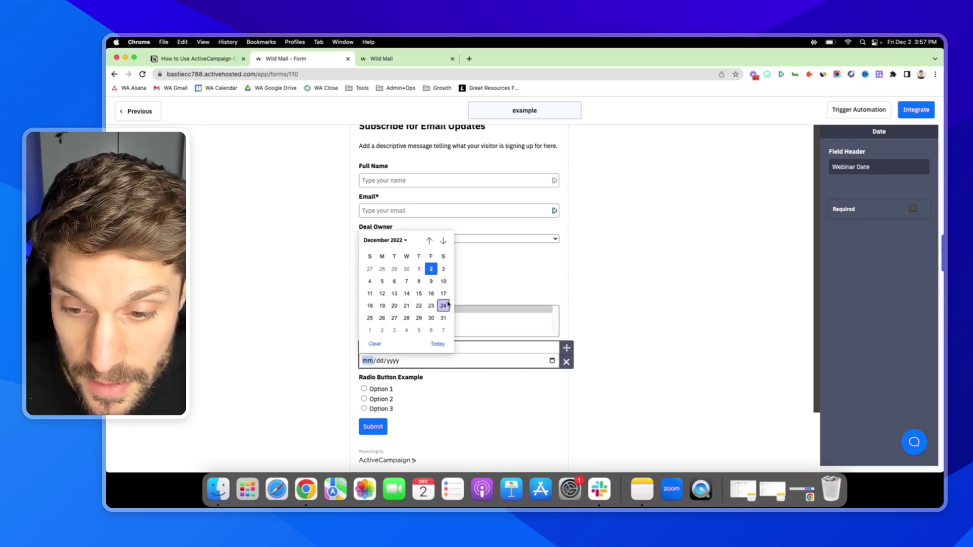
left_click(617, 305)
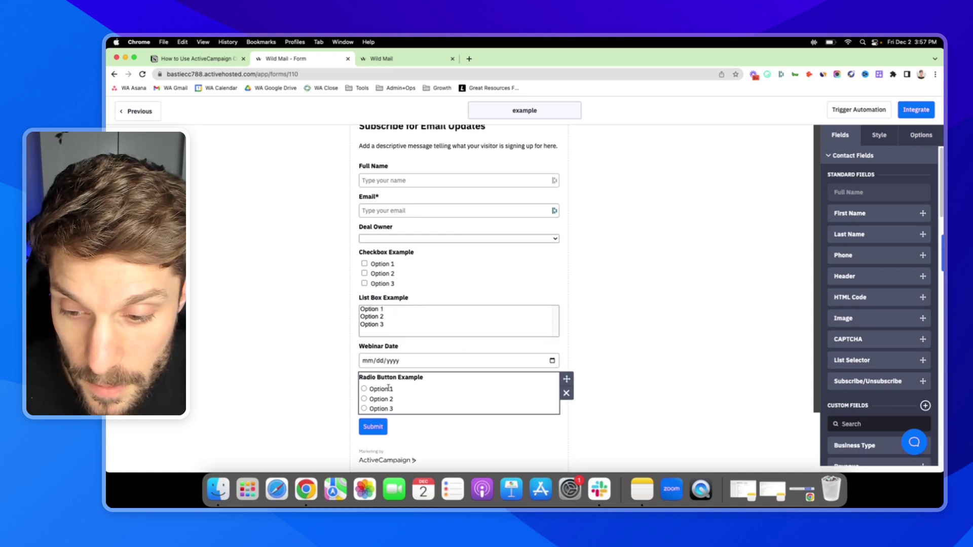
Step: Try the Radio Button Example options, leaving Option 1 chosen, then switch to the Notion notes
left_click(364, 389)
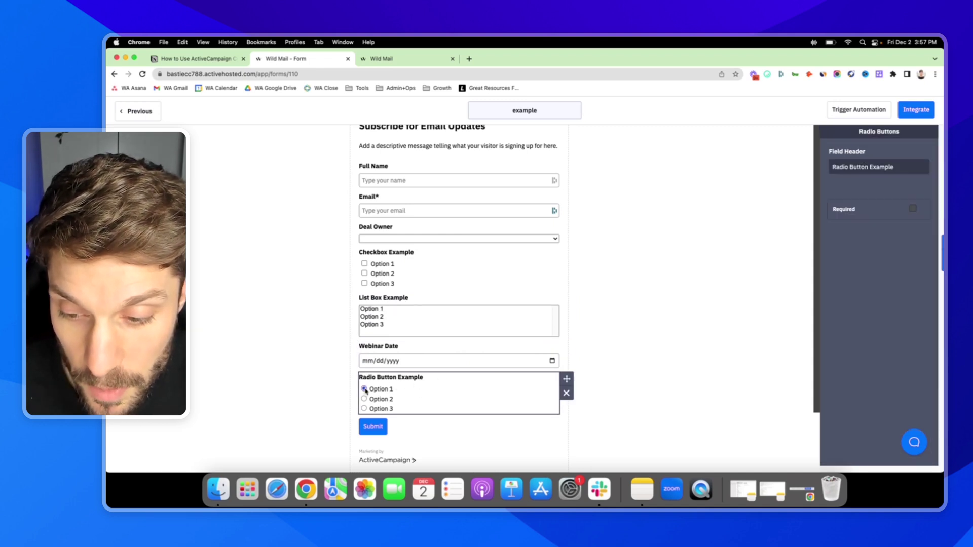
left_click(363, 398)
left_click(363, 408)
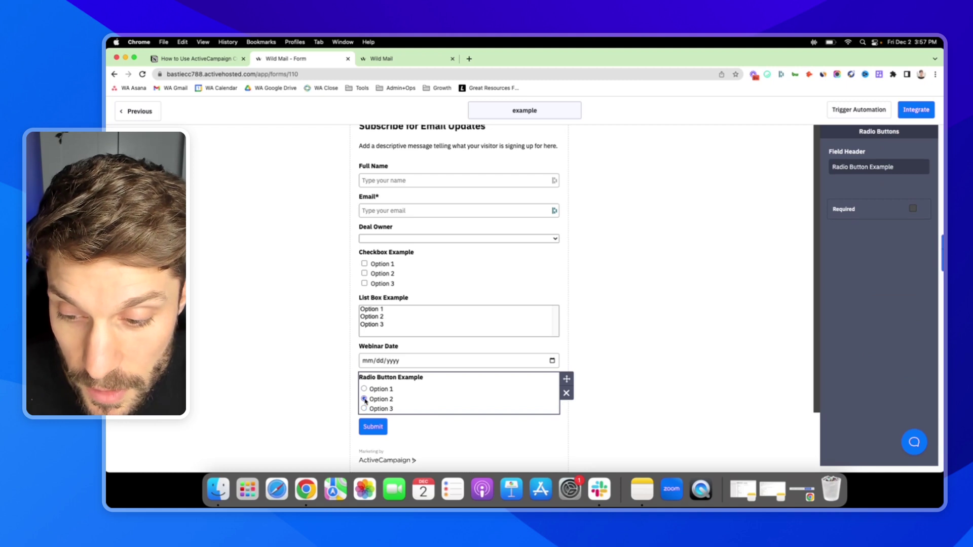
left_click(363, 389)
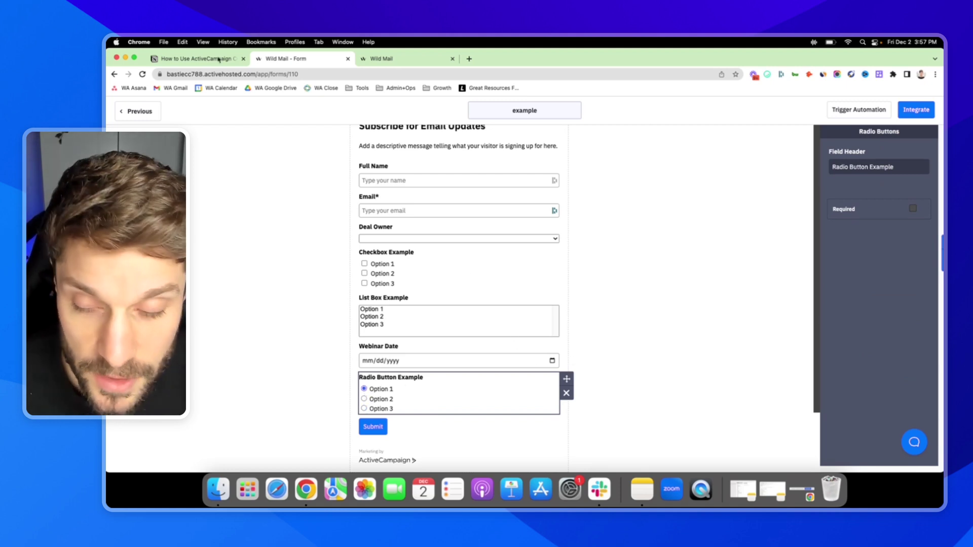
left_click(203, 61)
Step: Scroll to the 'When to Use Tags vs Custom Fields' notes, then return to ActiveCampaign's Manage Fields page
scroll(444, 243, "down", 3)
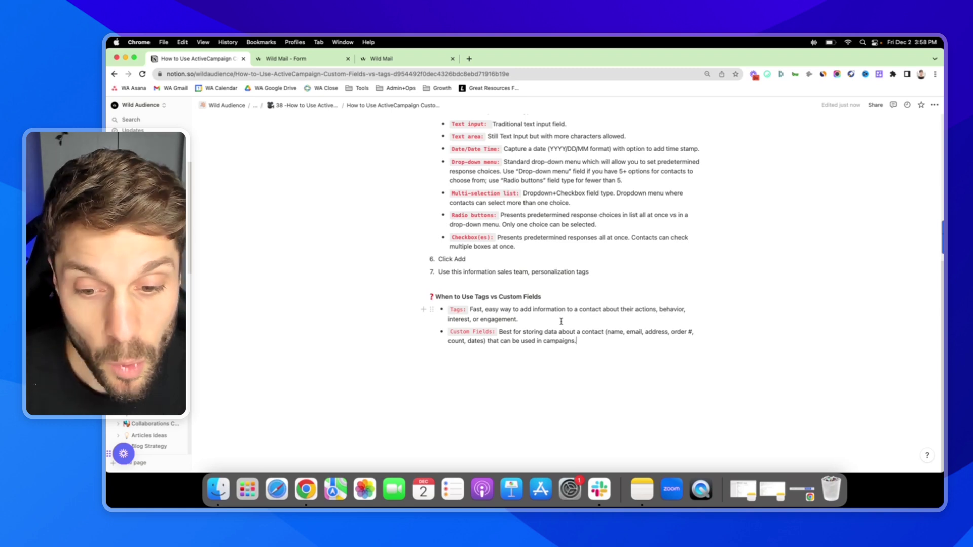
key("super+3")
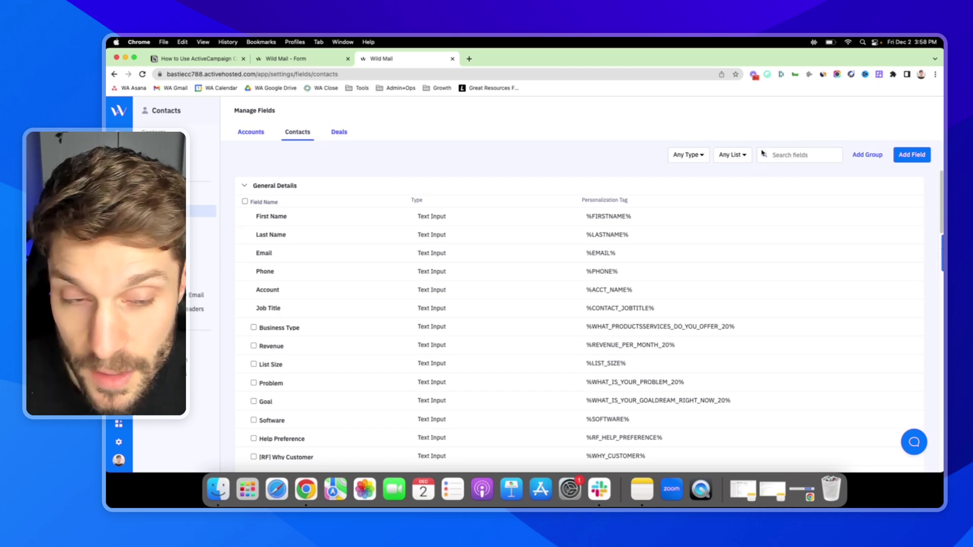
Step: Start adding a contact field, open 'Take the Quiz', and read its introduction and first question
left_click(911, 156)
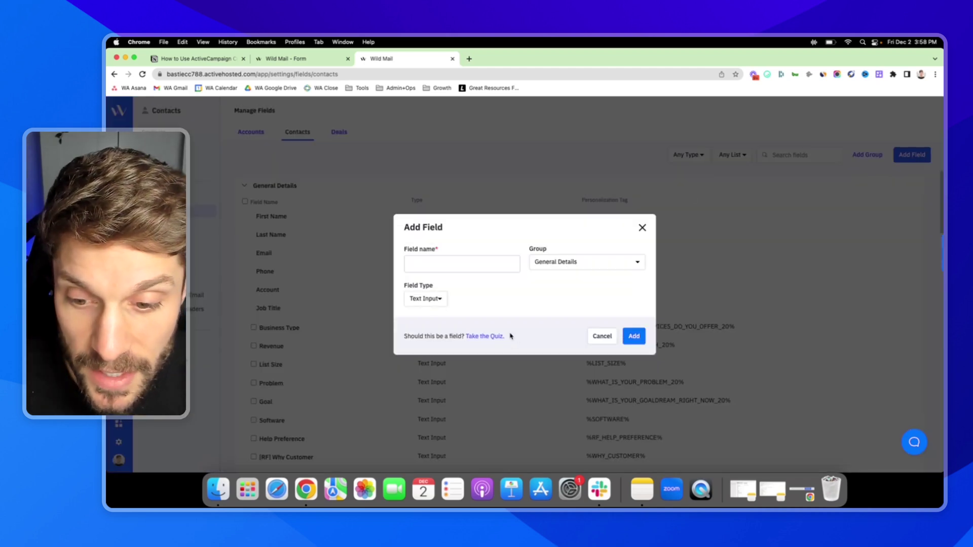
left_click(487, 336)
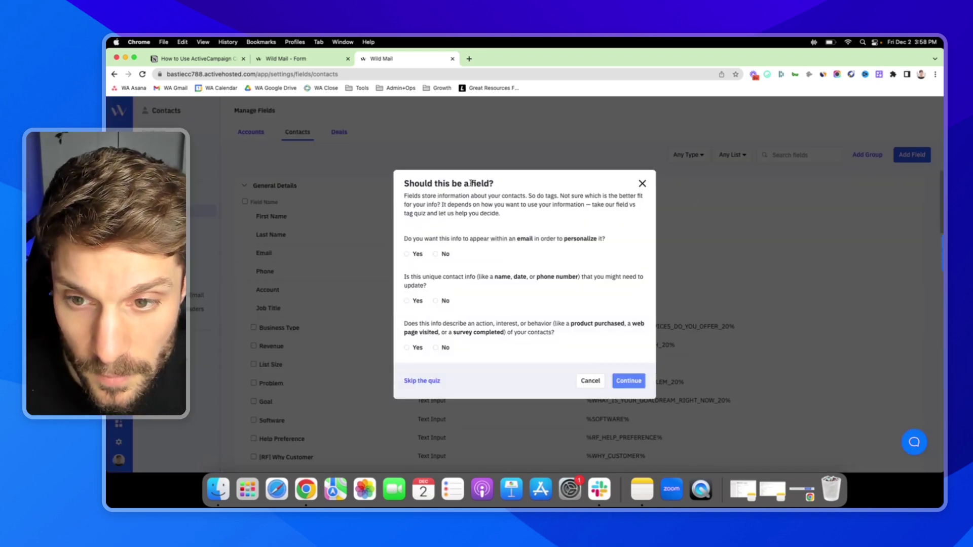
left_click_drag(405, 196, 559, 196)
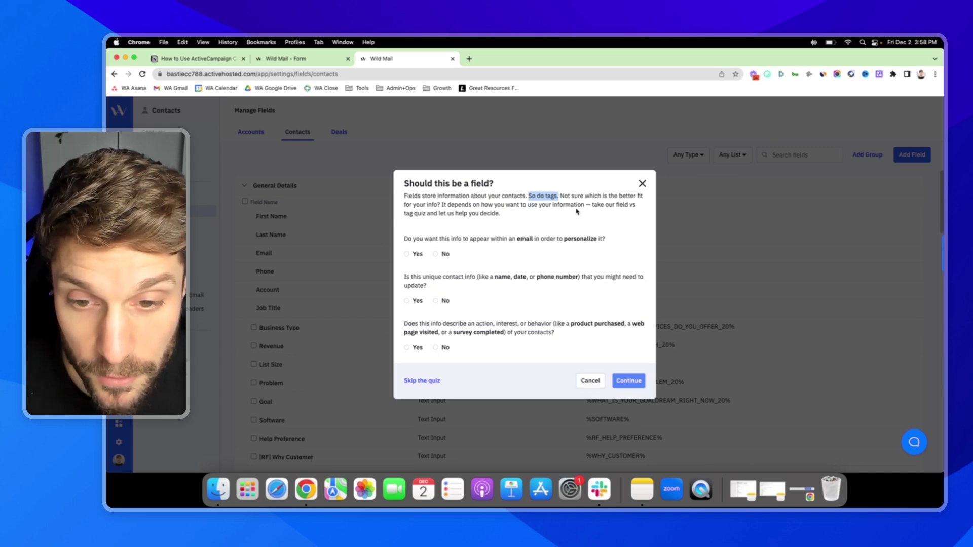
mouse_move(414, 238)
left_mouse_down()
mouse_move(432, 237)
mouse_move(404, 238)
left_mouse_up()
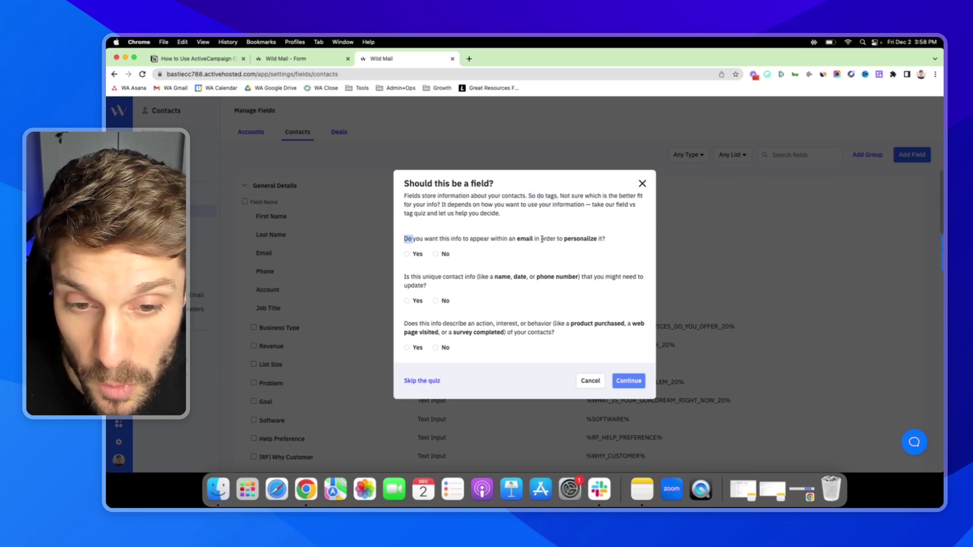
left_click_drag(606, 239, 404, 240)
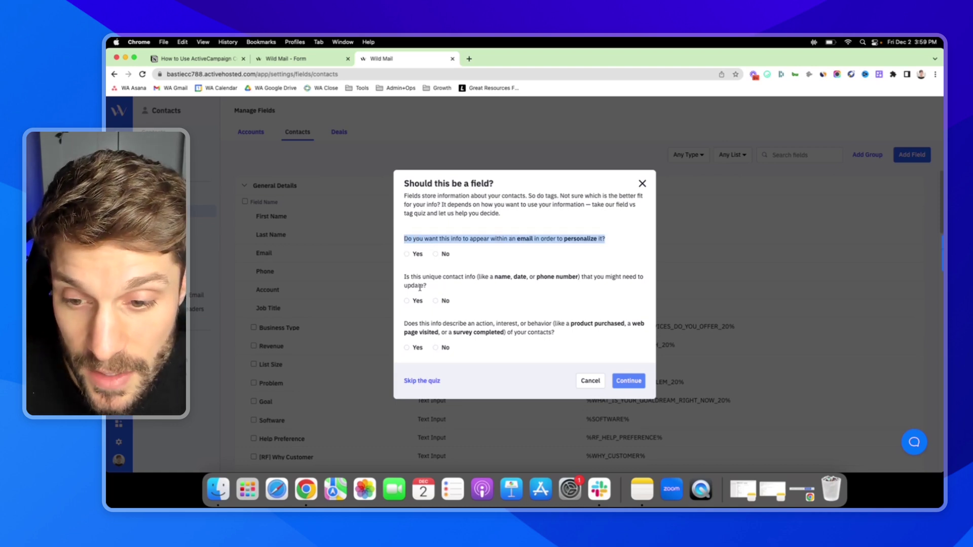
Step: Read the second and third quiz questions, including the product purchased example
left_click(404, 277)
left_click_drag(414, 277, 427, 286)
left_click(472, 286)
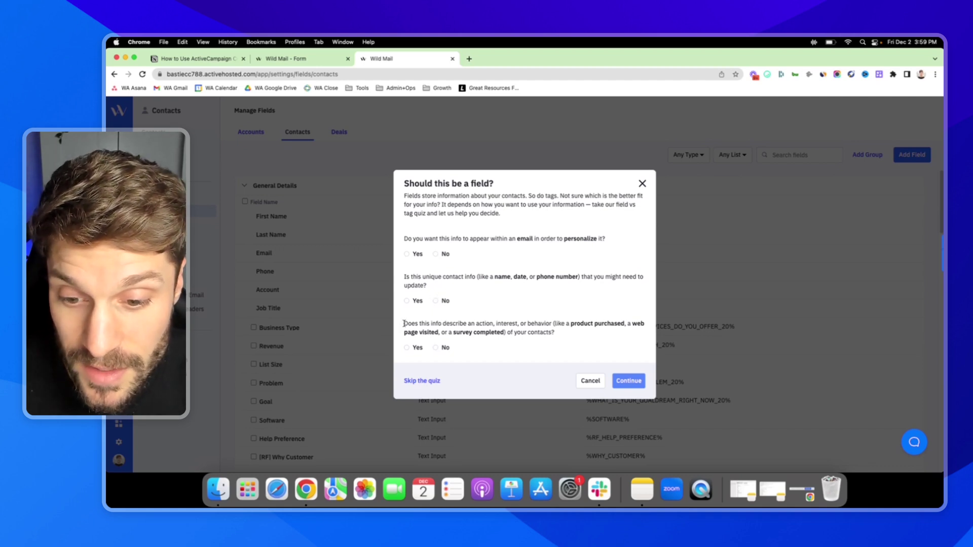
left_click_drag(403, 324, 574, 332)
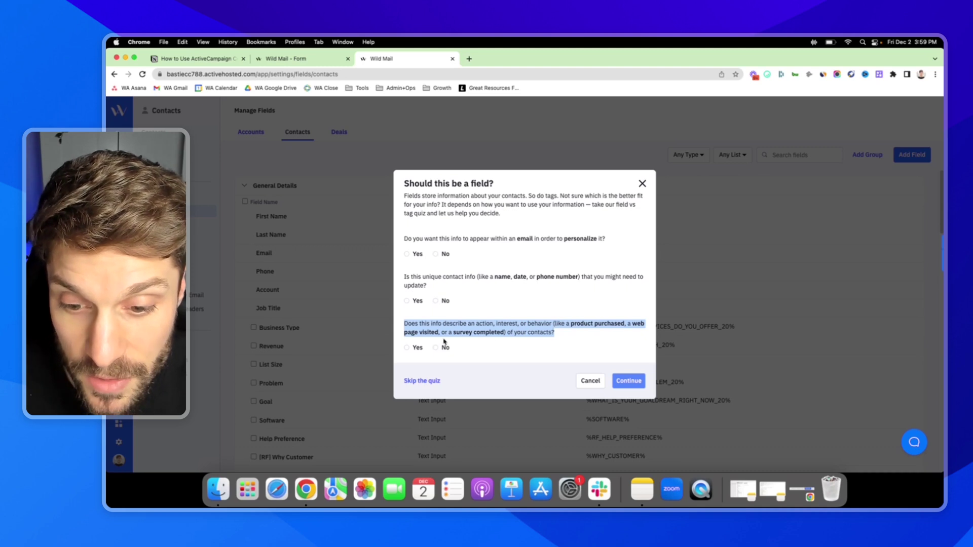
left_click(560, 333)
left_click_drag(558, 333, 405, 325)
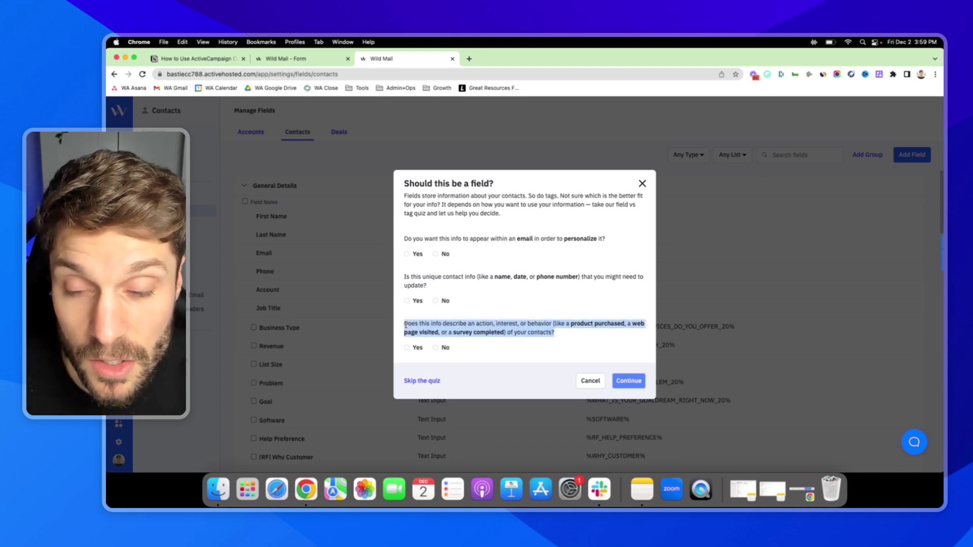
left_click(614, 333)
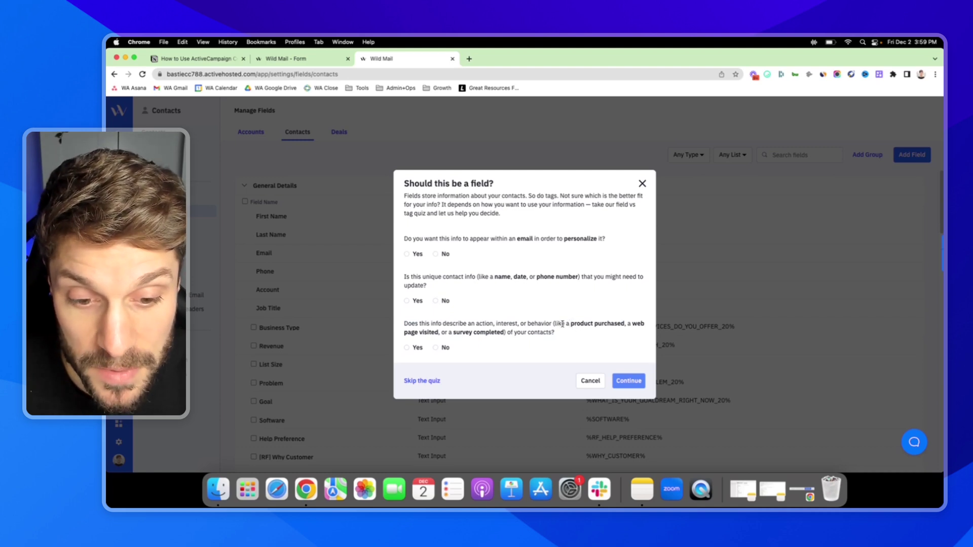
left_click_drag(571, 322, 622, 323)
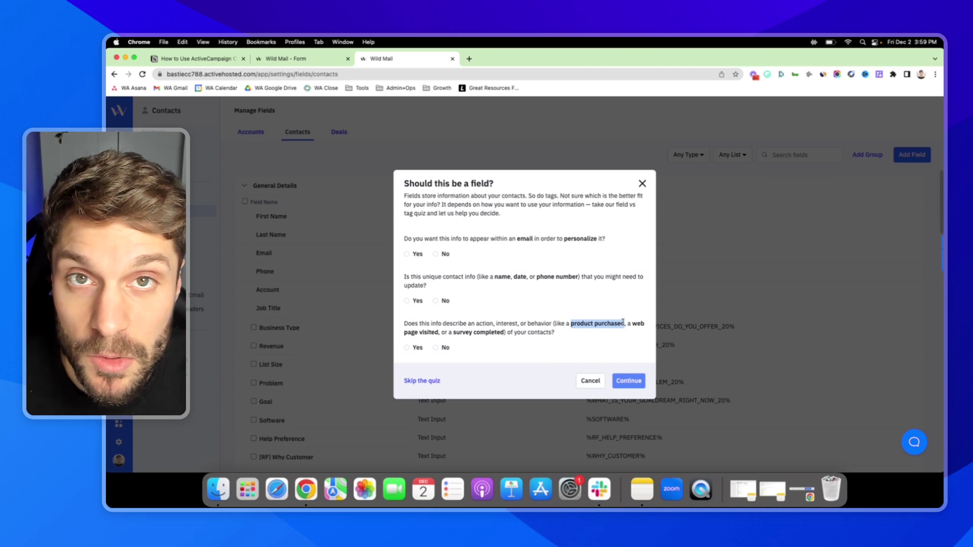
left_click(482, 313)
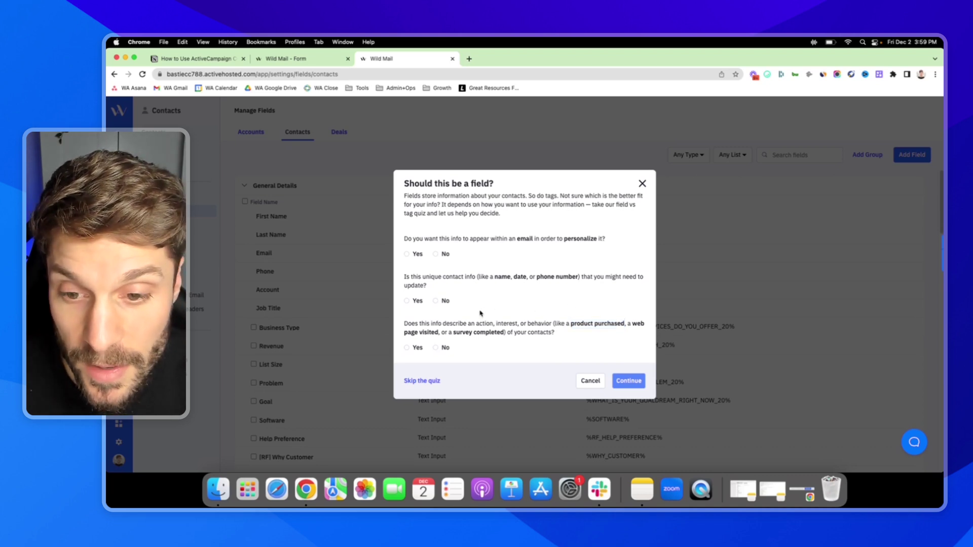